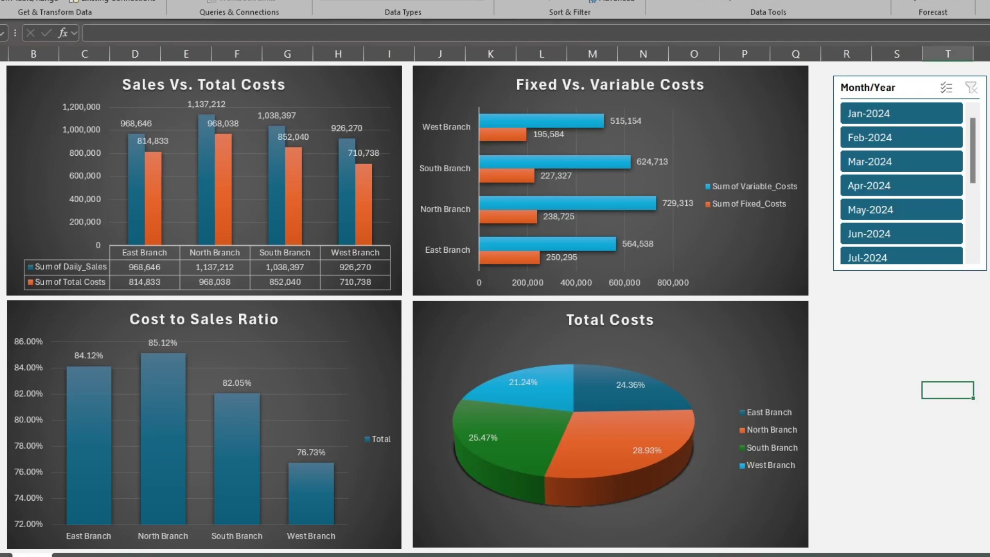
Step: Filter the dashboard to Jan-2024, Feb-2024, Mar-2024 and Apr-2024 in turn, then clear the Month/Year slicer
click(948, 120)
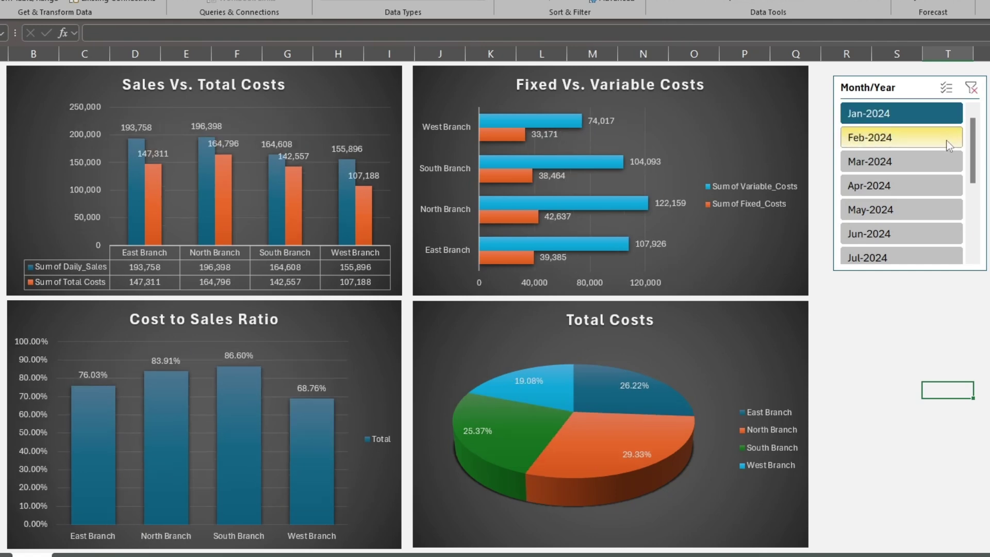
click(946, 138)
click(941, 162)
click(933, 184)
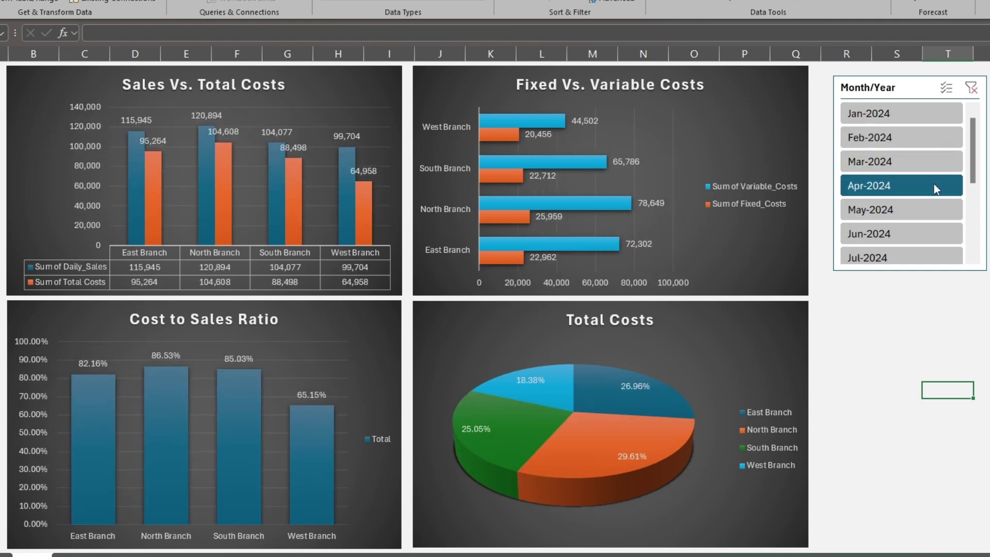
click(971, 88)
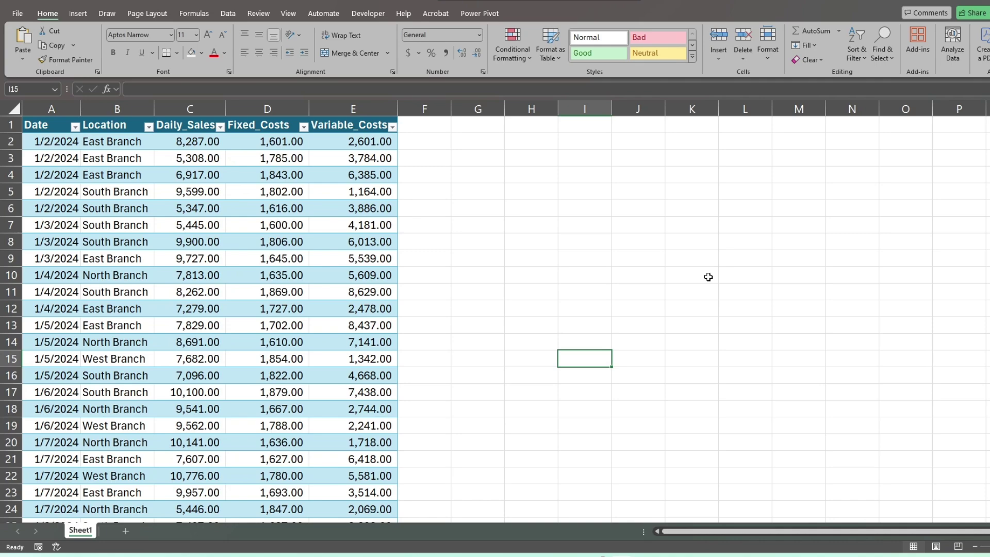
Step: Confirm Microsoft Power Pivot for Excel stays checked in the COM Add-ins list
click(609, 237)
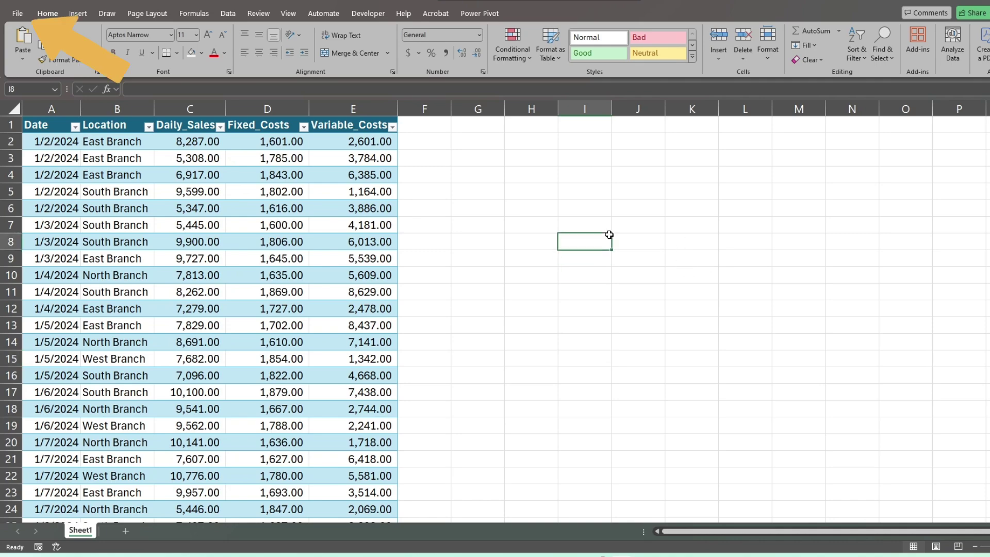
click(17, 13)
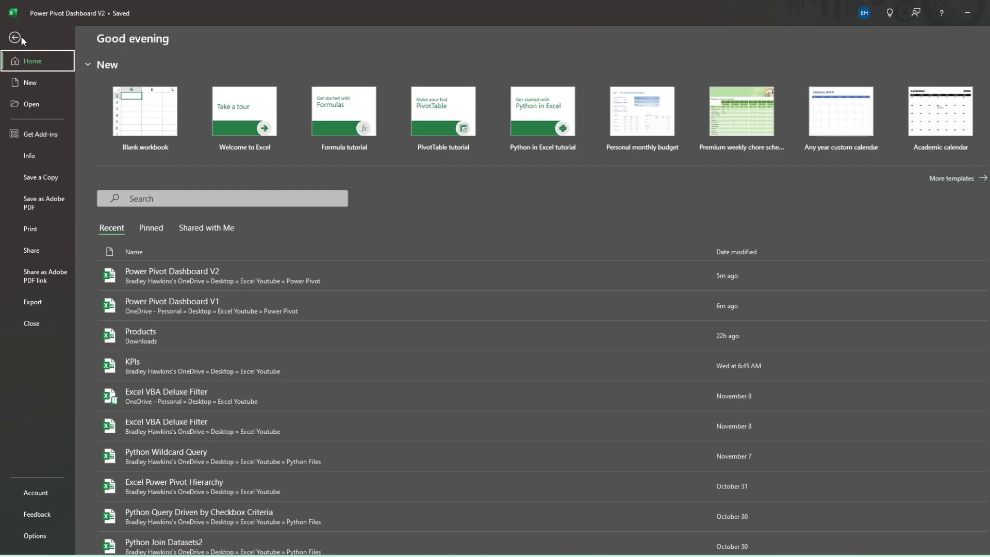
click(35, 536)
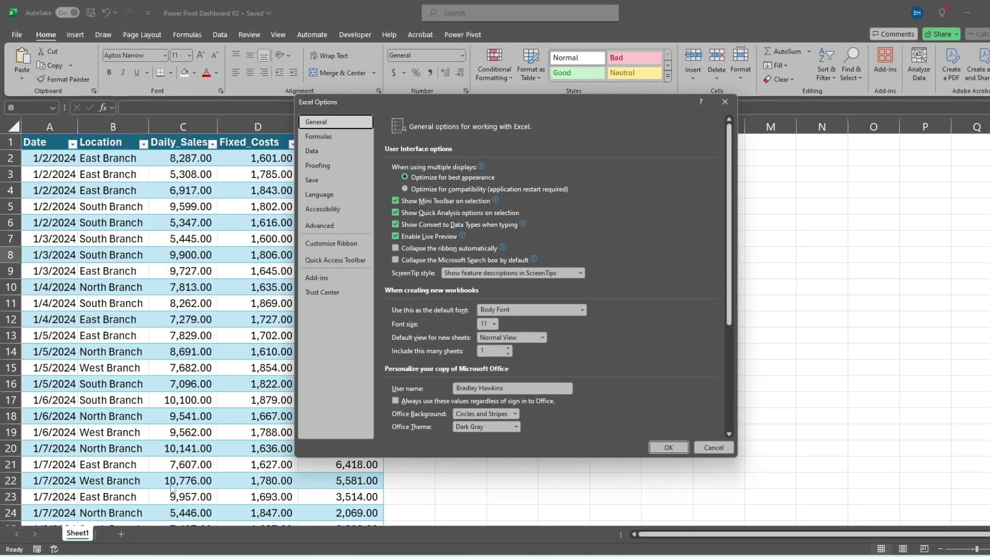
click(347, 279)
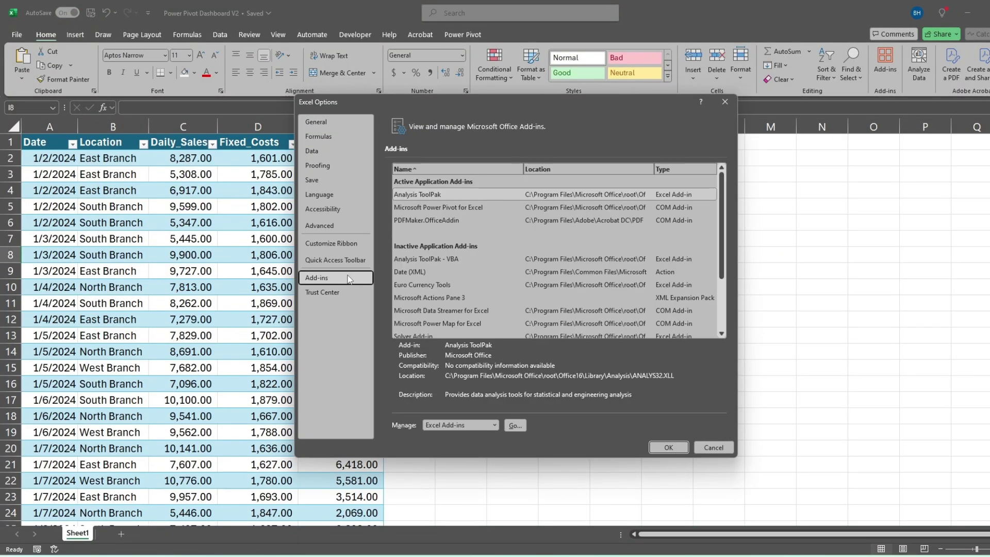
click(493, 426)
click(476, 446)
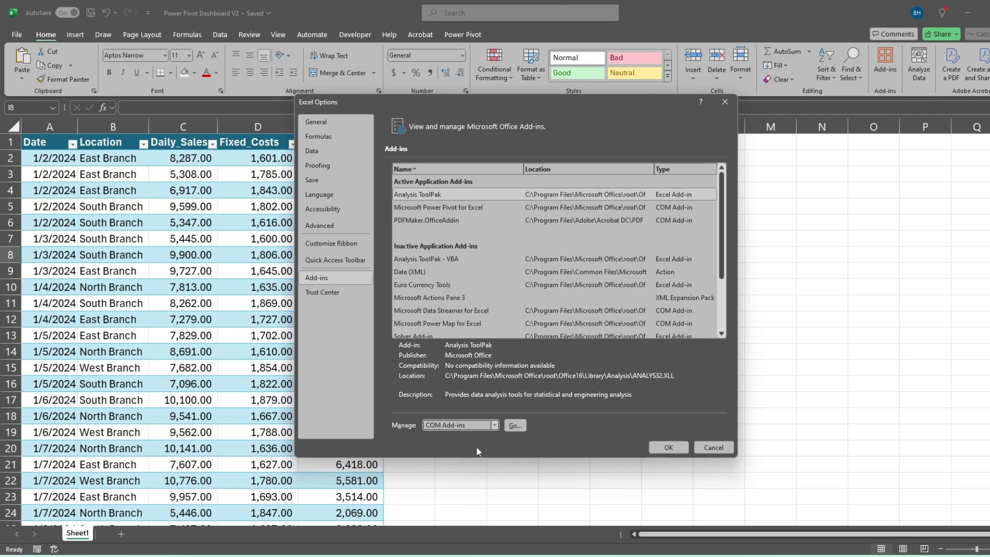
click(514, 428)
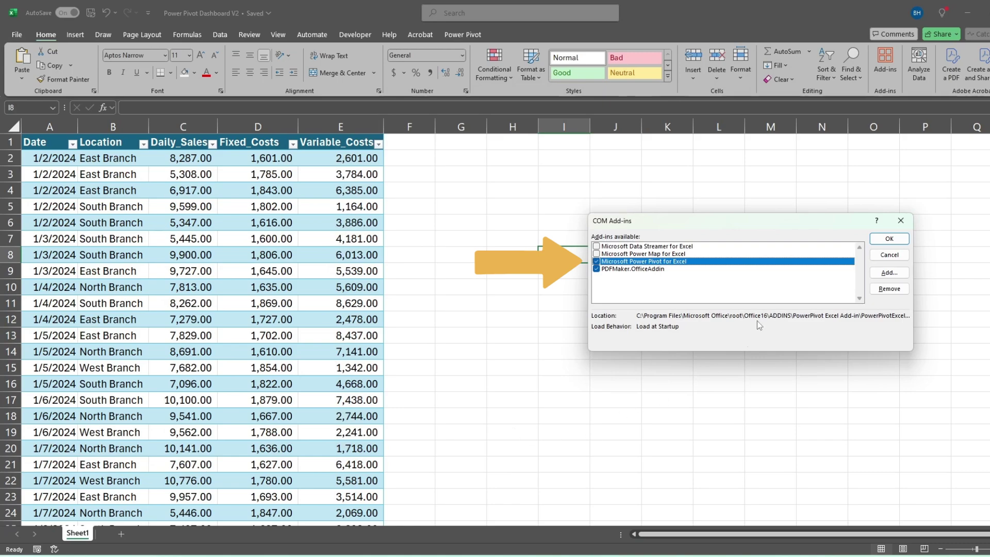
click(888, 238)
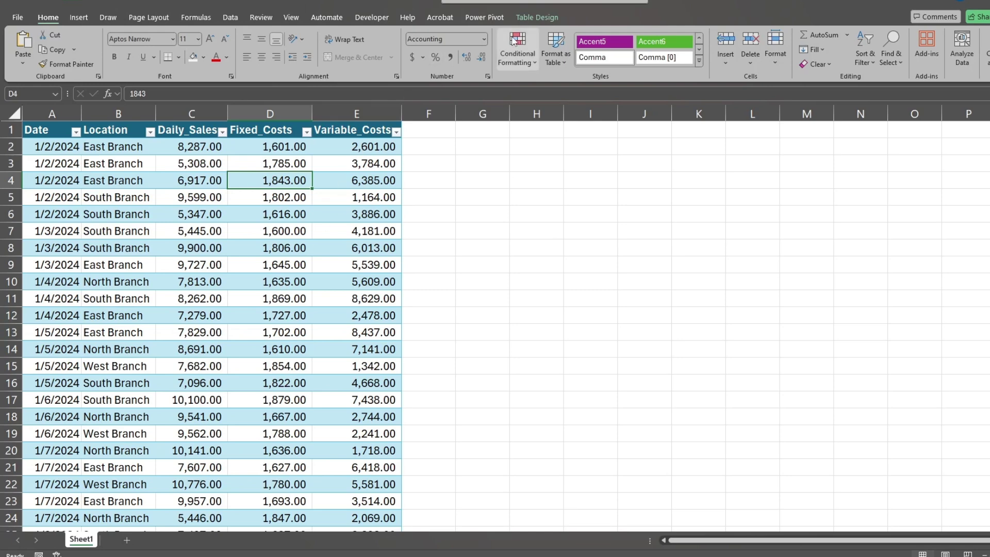
Step: Add the sales table to the data model and create a column =Daily_Sales[Fixed_Costs]+Daily_Sales[Variable_Costs]
click(489, 18)
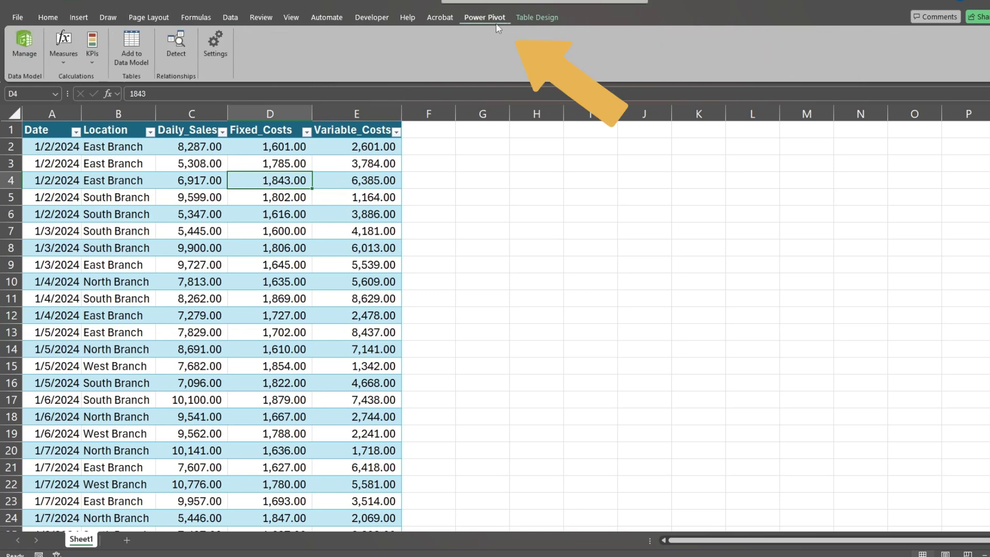
click(140, 50)
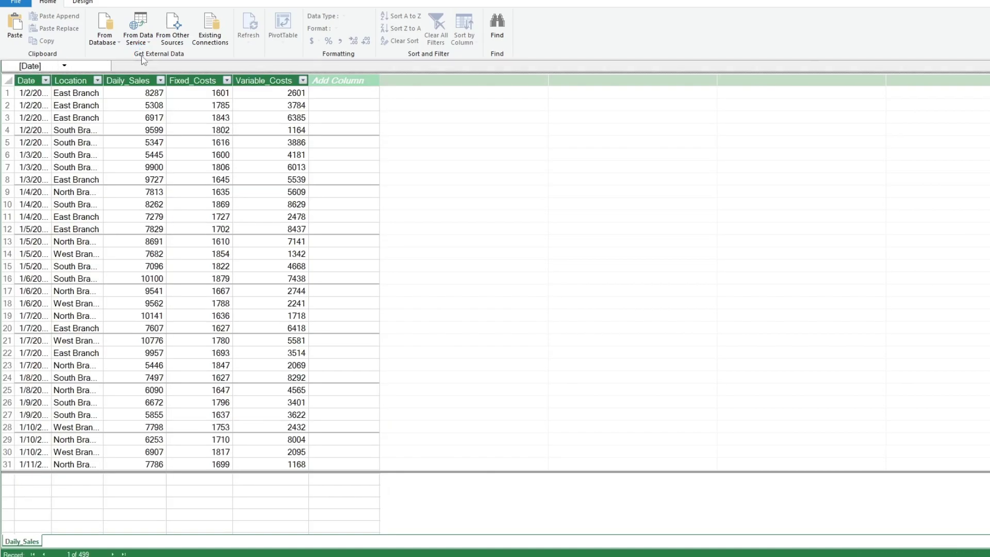
click(325, 92)
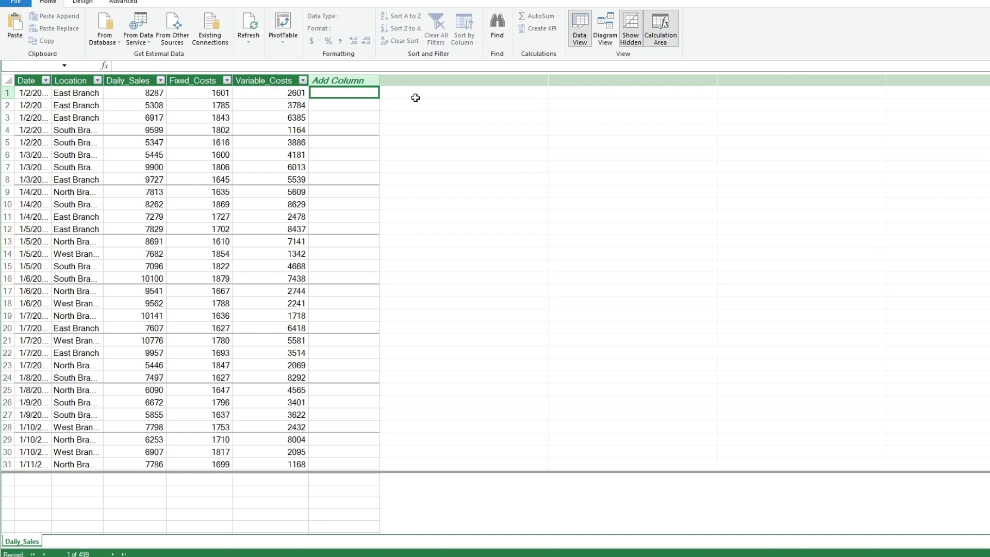
text(=)
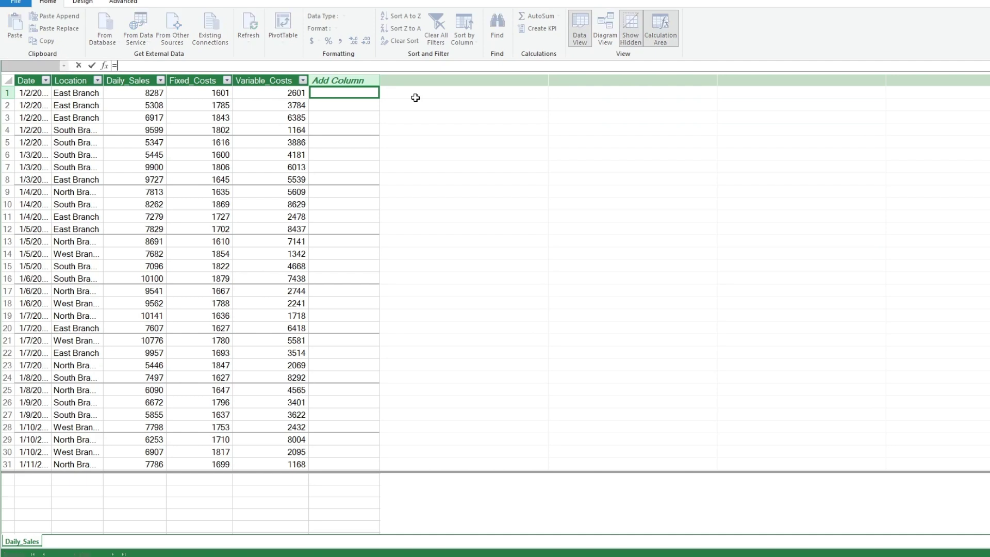
click(222, 93)
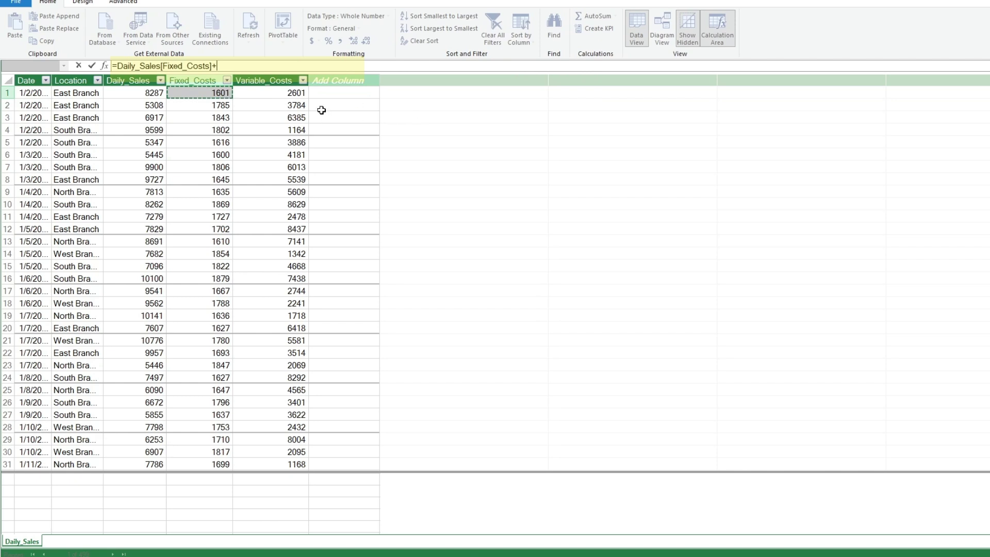
click(270, 92)
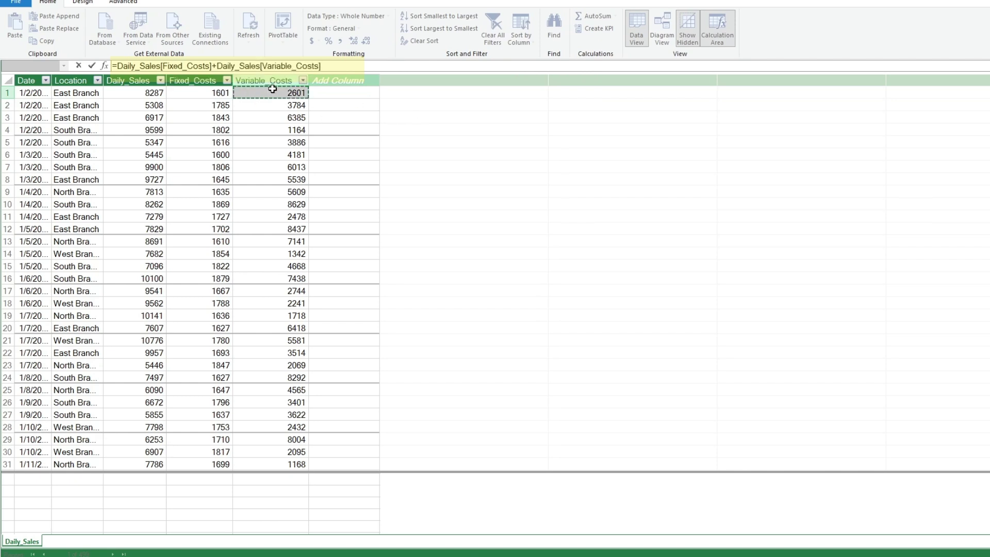
key(Return)
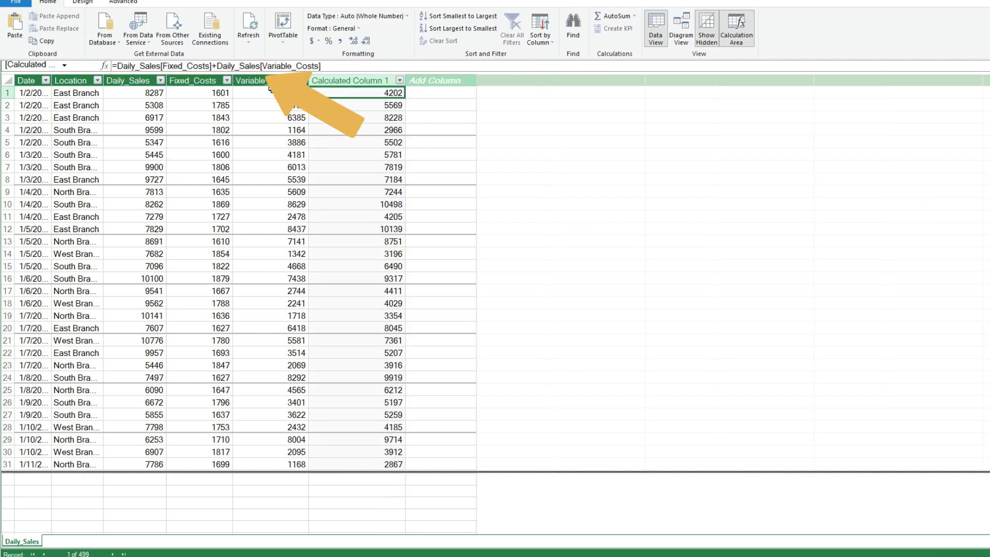
Step: Rename Calculated Column 1 to Total_Costs
double_click(346, 81)
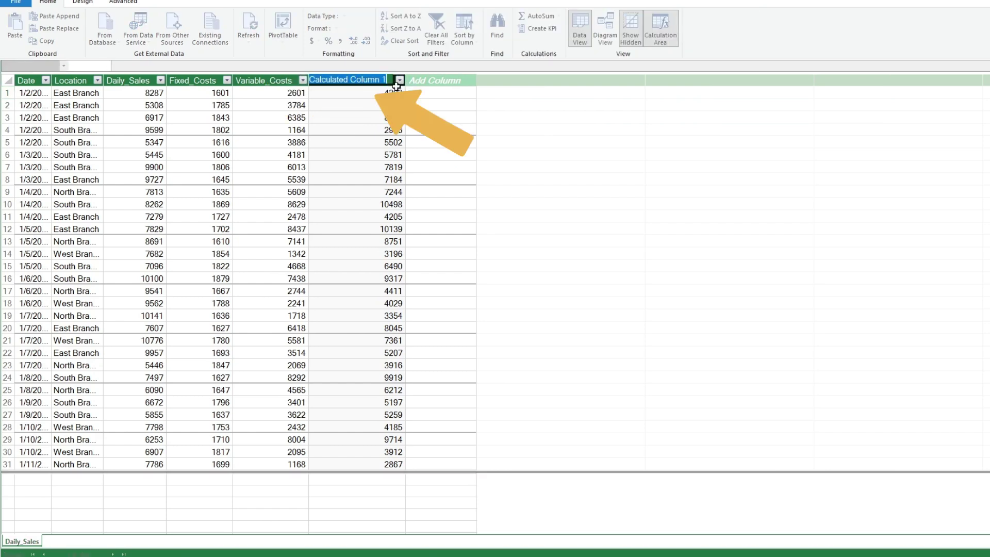
text(Total)
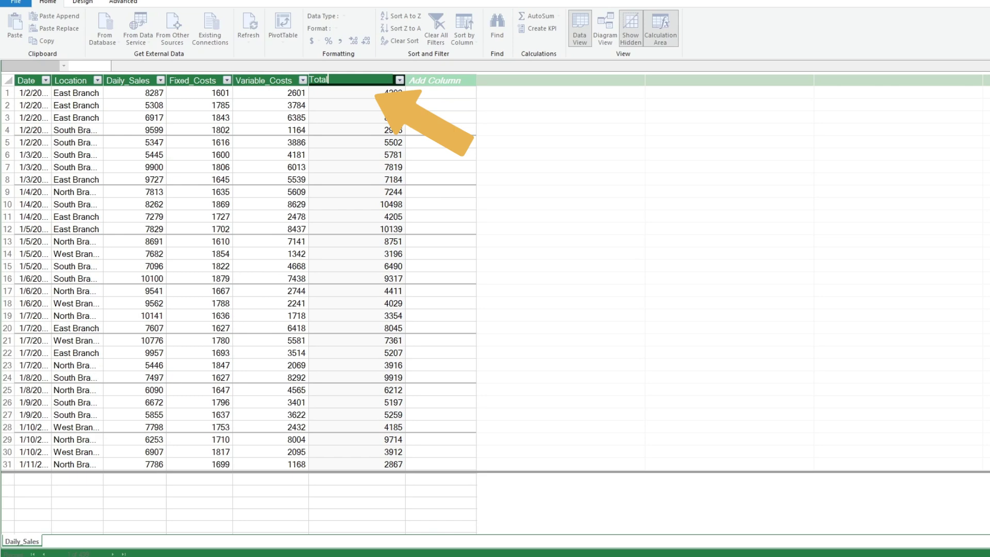
text( Costs)
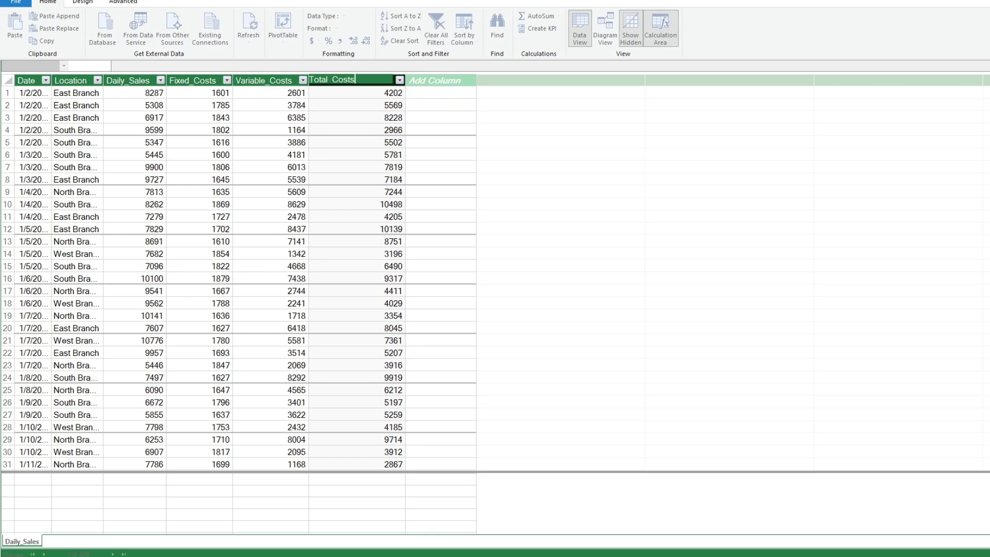
key(Return)
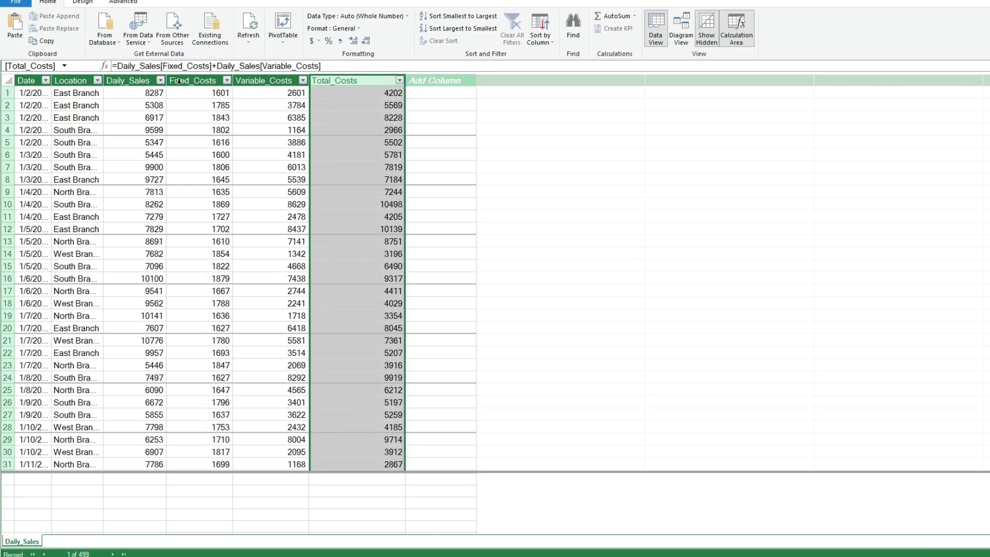
Step: Format the Daily_Sales through Total_Costs columns with Comma Style and zero decimals
drag(129, 80, 349, 92)
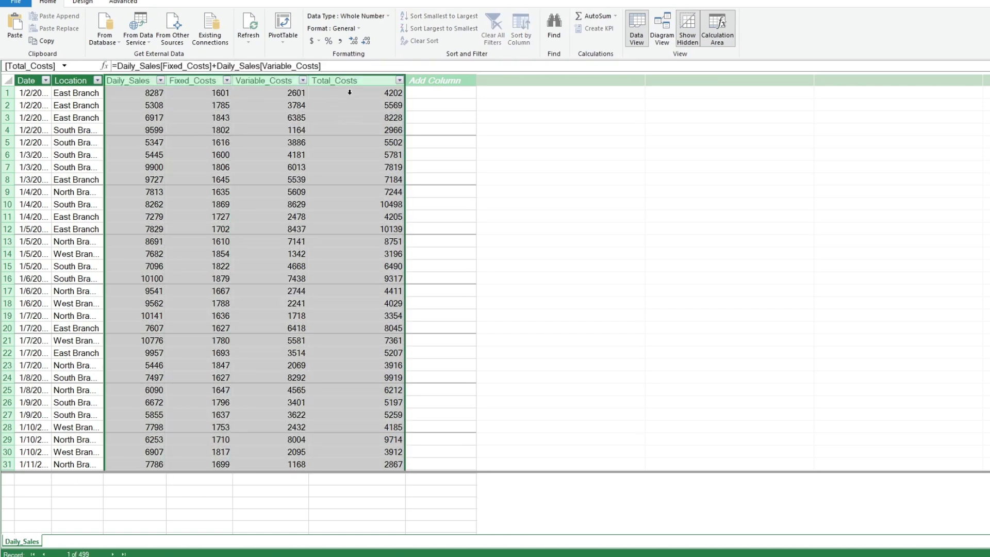
click(339, 41)
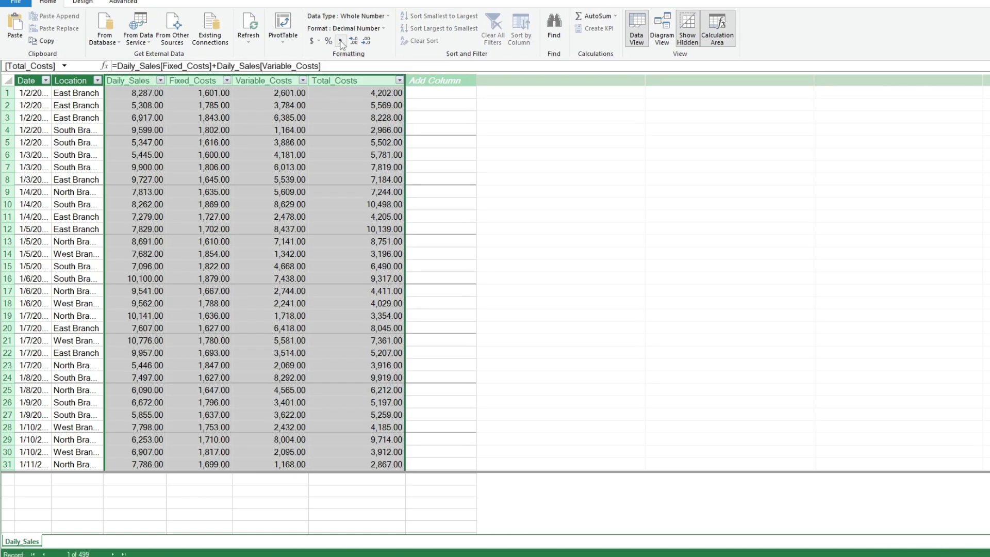
click(365, 41)
click(366, 42)
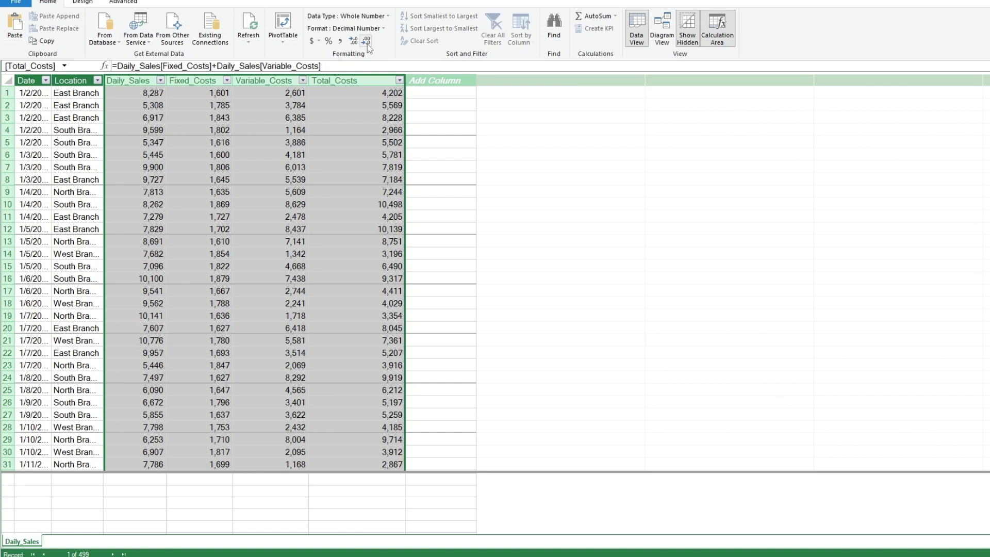
click(47, 481)
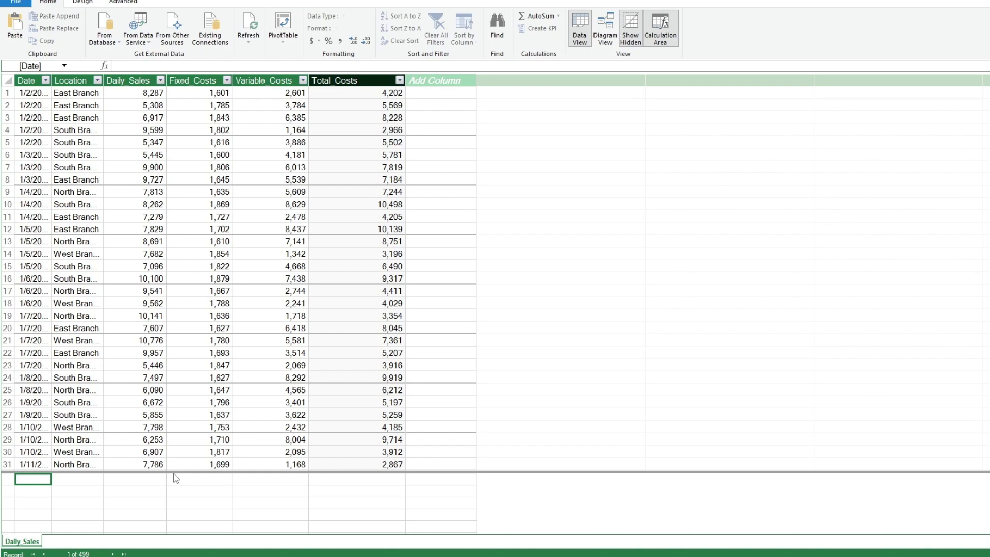
Step: Create the measure =SUM(Daily_Sales[Total_Costs])/SUM(Daily_Sales[Daily_Sales]) in the calculation area
text(=)
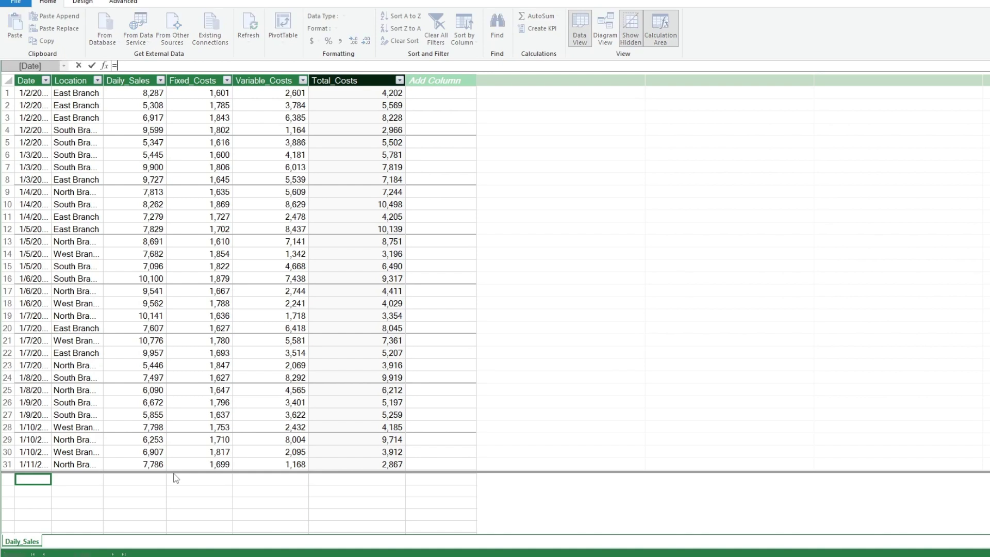
text(Sum)
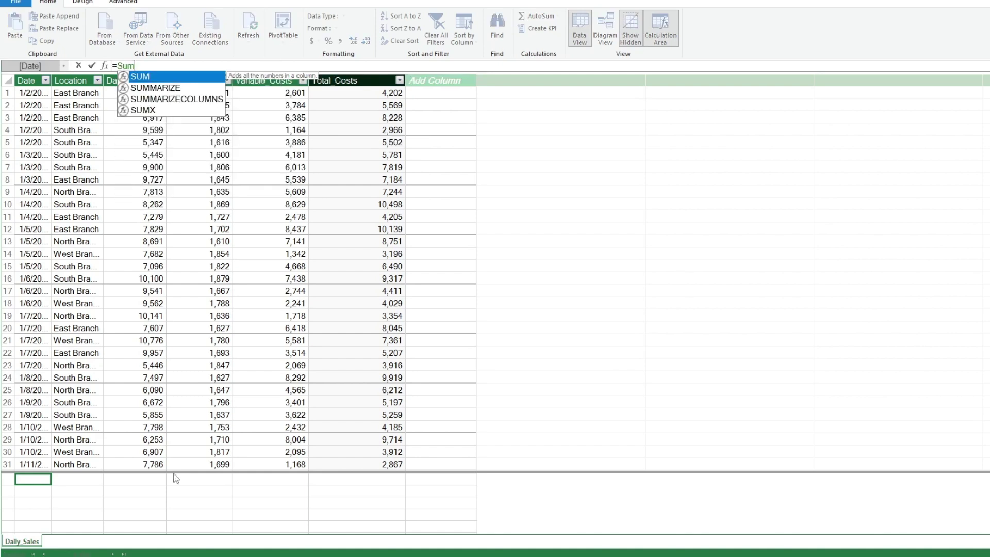
key(Tab)
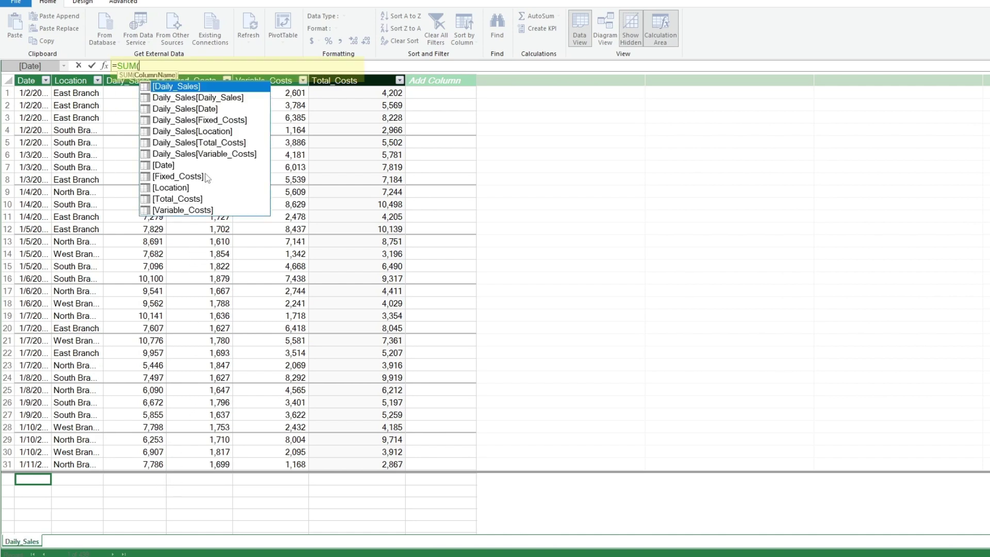
double_click(207, 145)
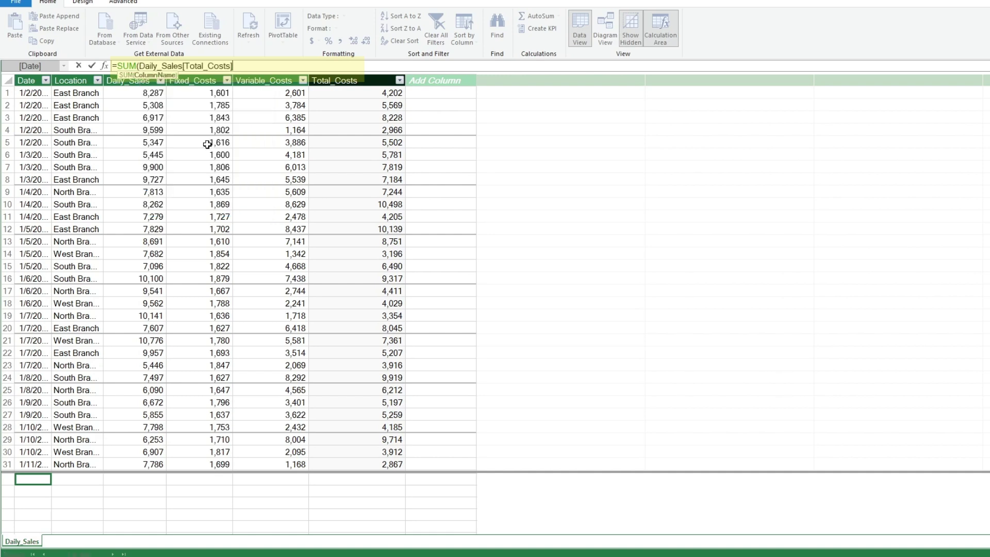
text())
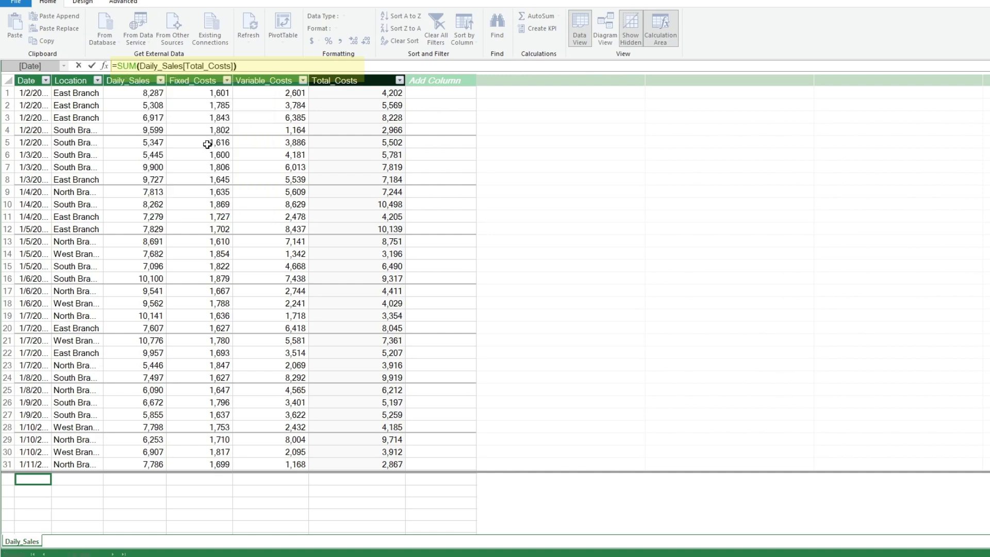
text(/SUM()
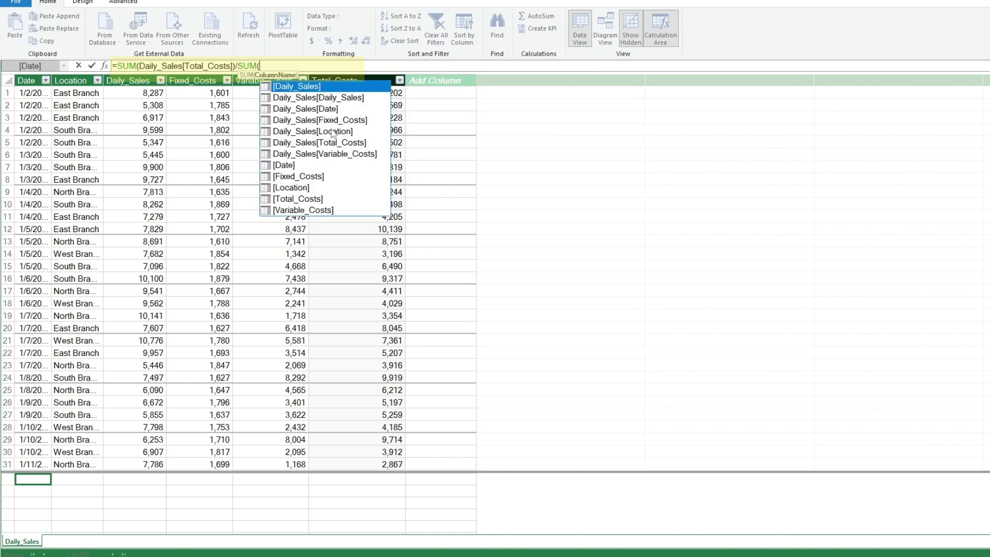
double_click(347, 105)
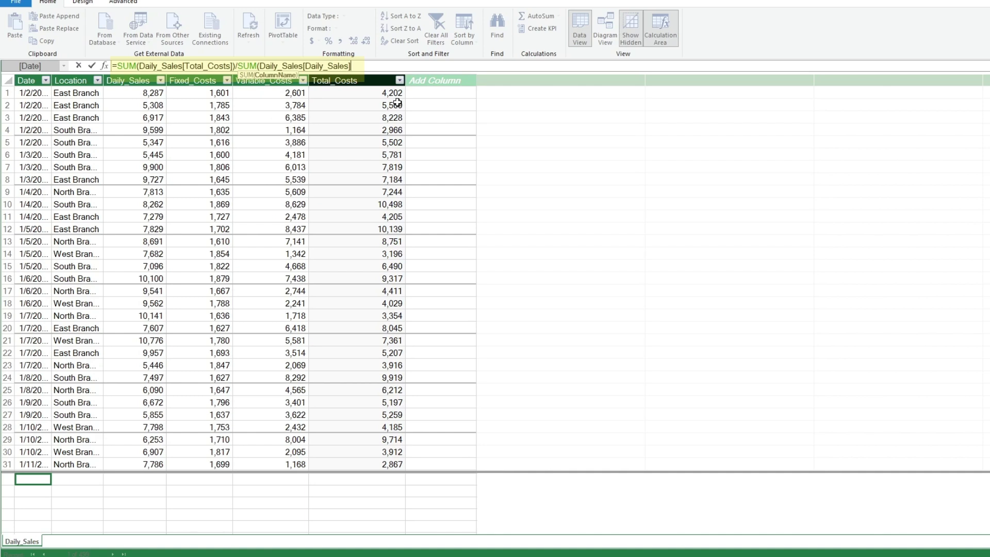
text())
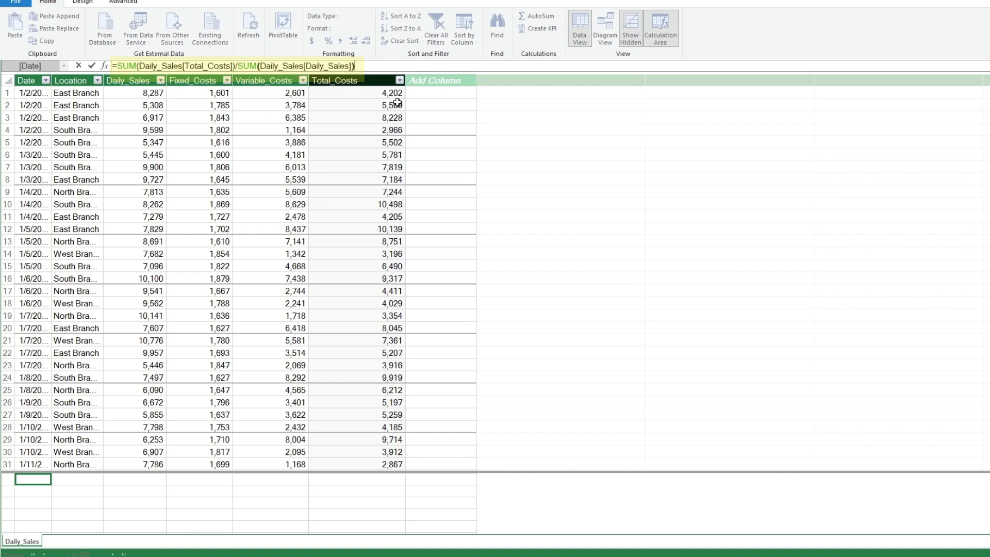
key(Return)
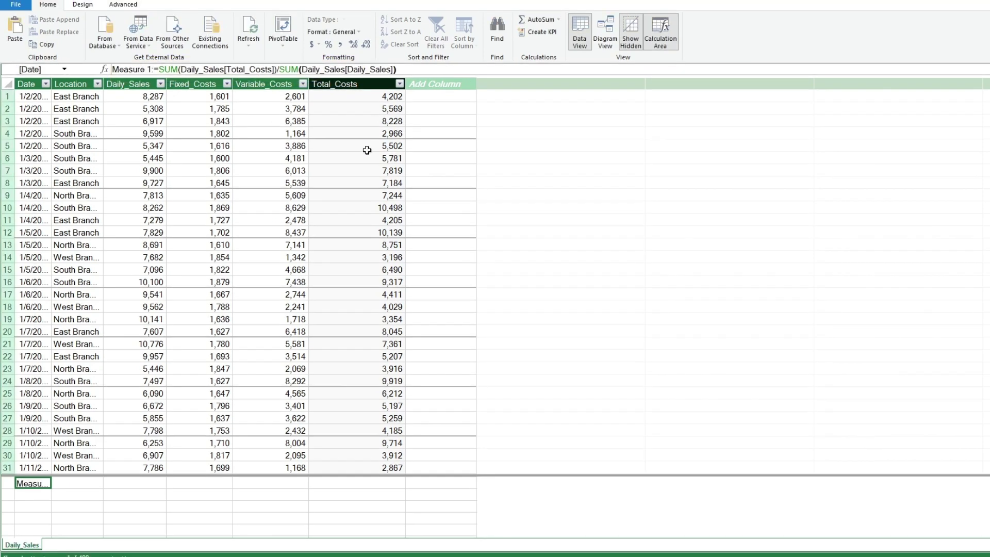
Step: Rename the measure Cost_To_Sales_Ratio and format it as a percentage (82.19%)
drag(151, 69, 110, 71)
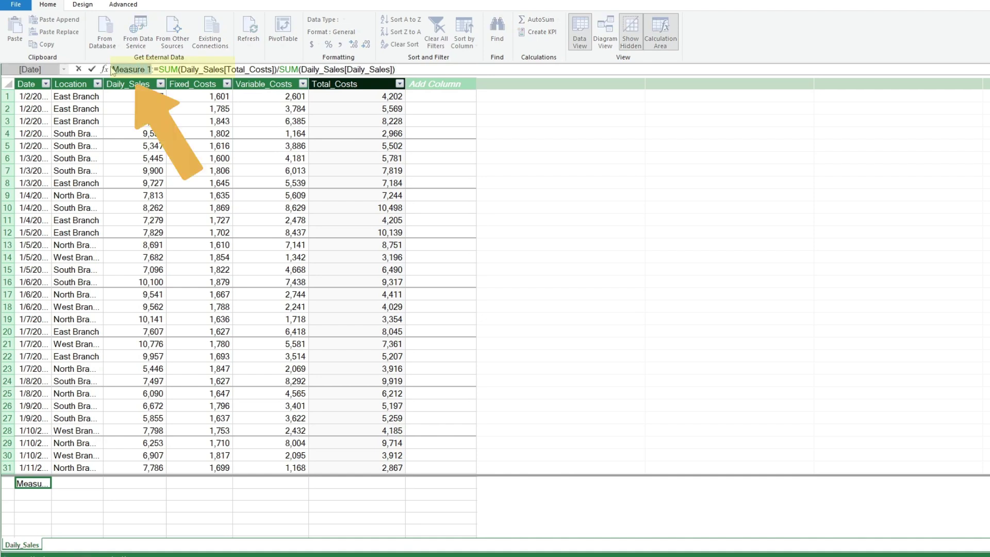
text(Cost_To_)
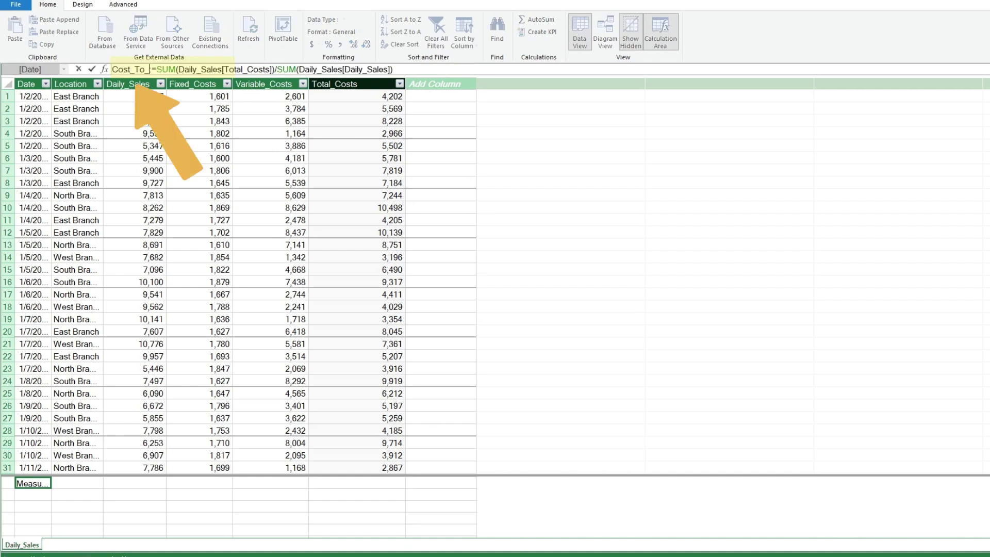
text(Sales)
text(_Ratio)
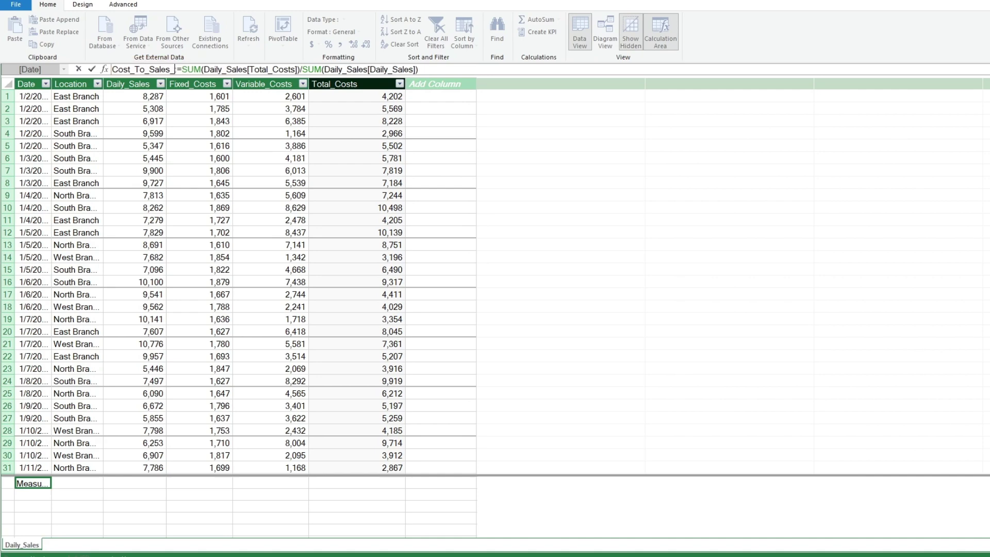
key(Return)
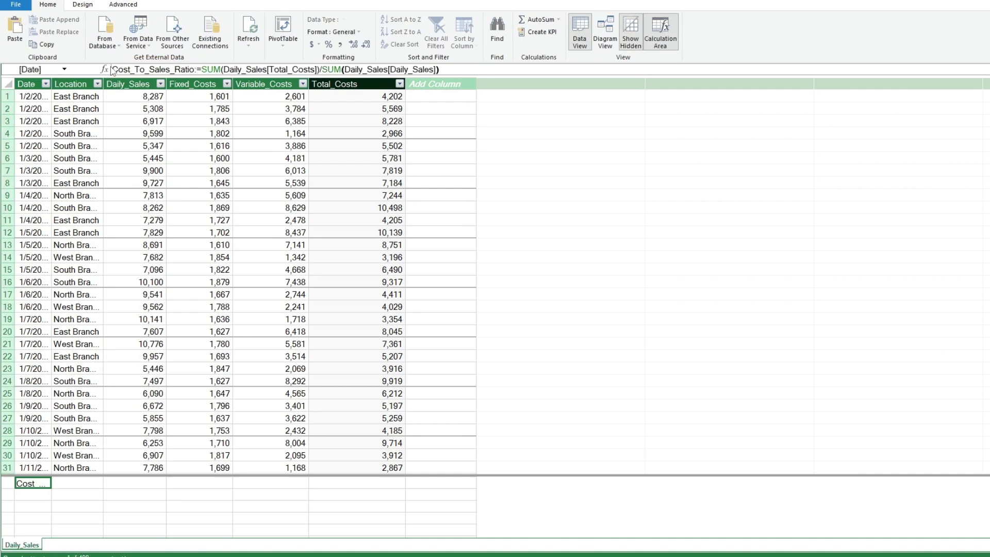
double_click(52, 84)
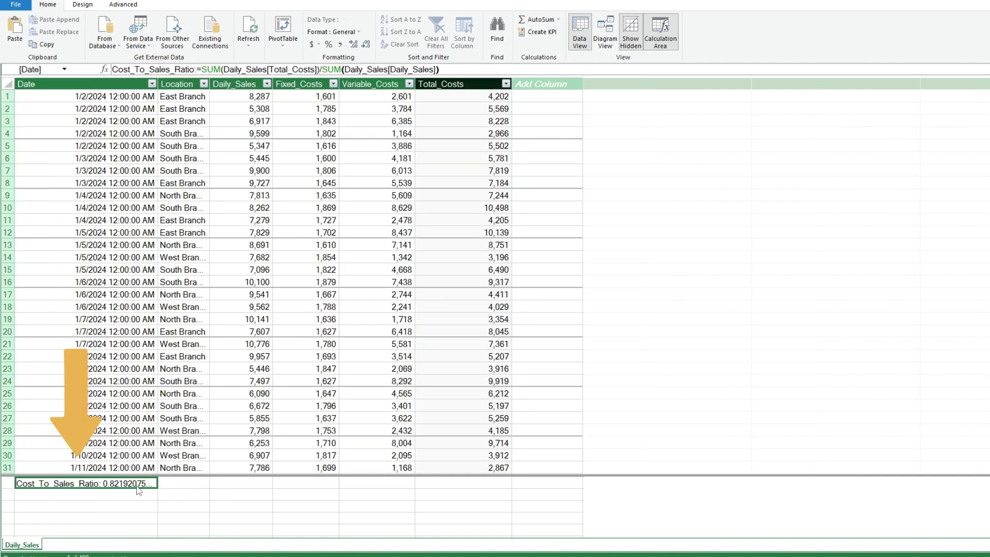
click(328, 44)
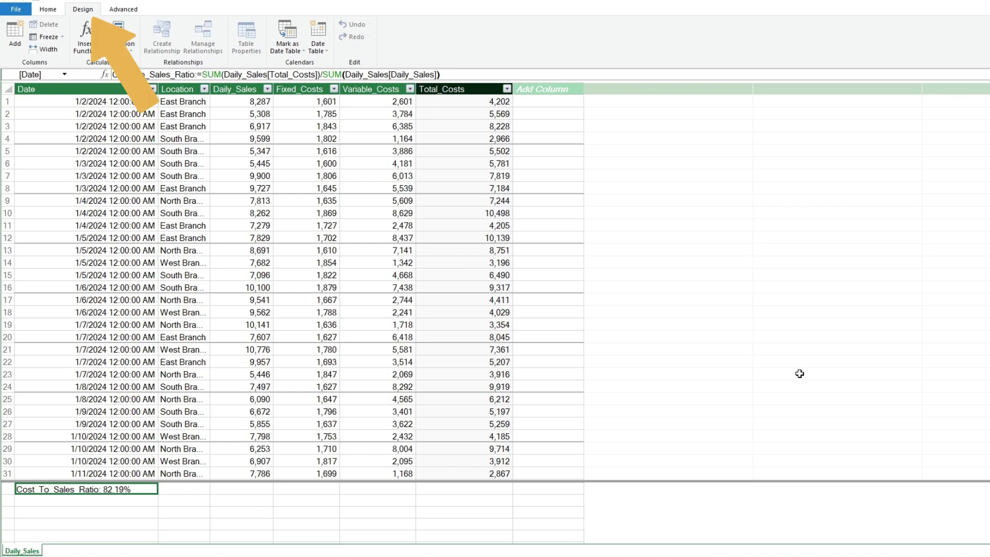
Step: Create a new Calendar date table from the Design tab's Date Table menu
click(44, 12)
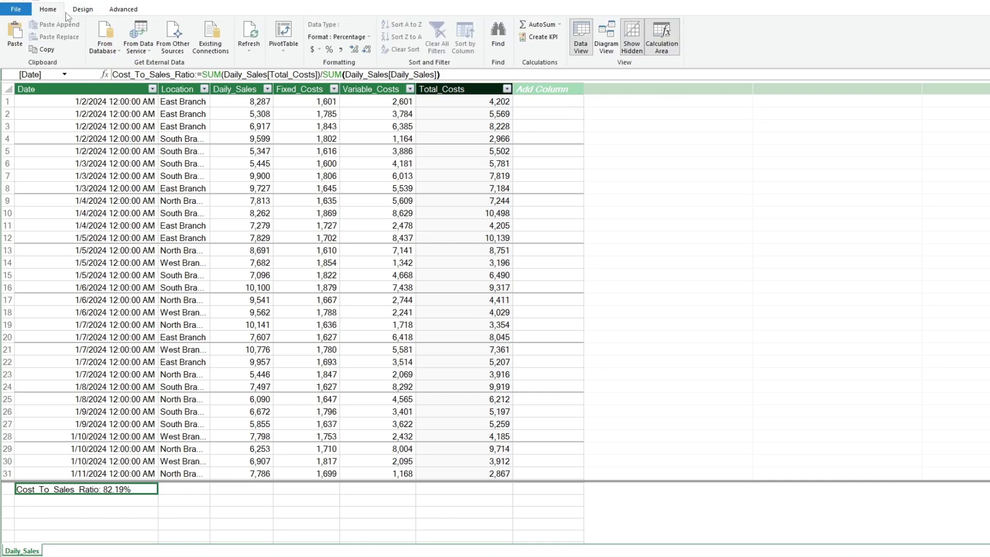
click(89, 14)
click(318, 42)
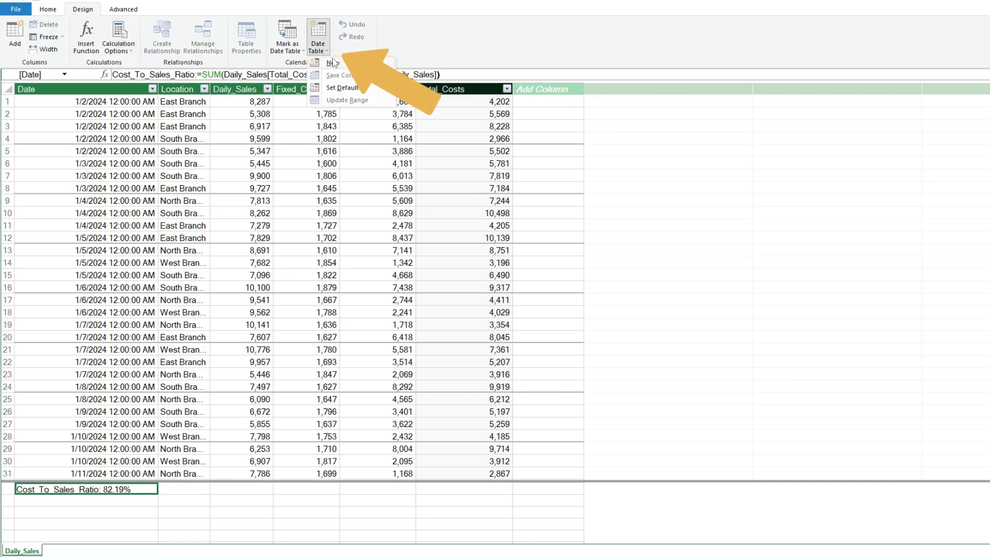
click(334, 63)
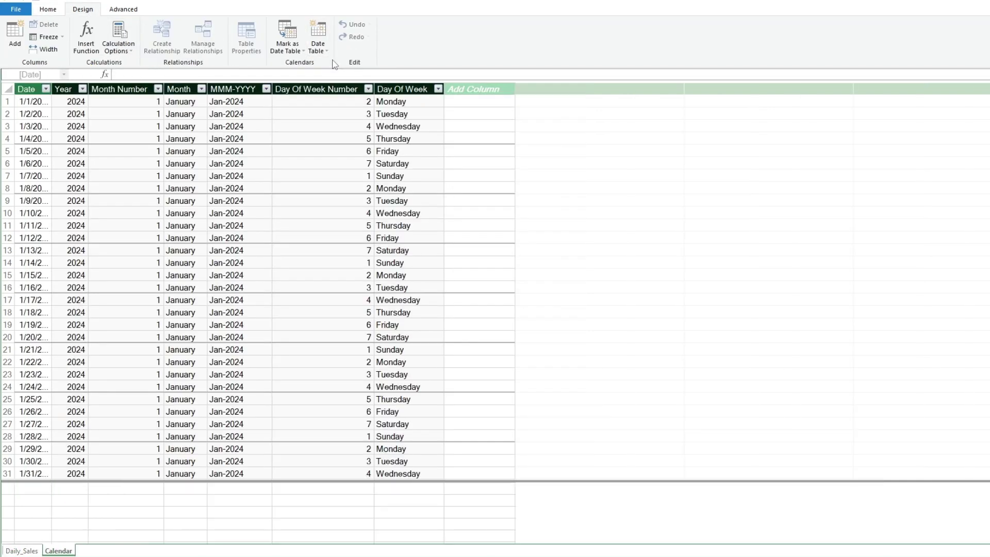
Step: Delete the Month, Day Of Week Number and Day Of Week columns from Calendar
click(314, 89)
shift+click(389, 89)
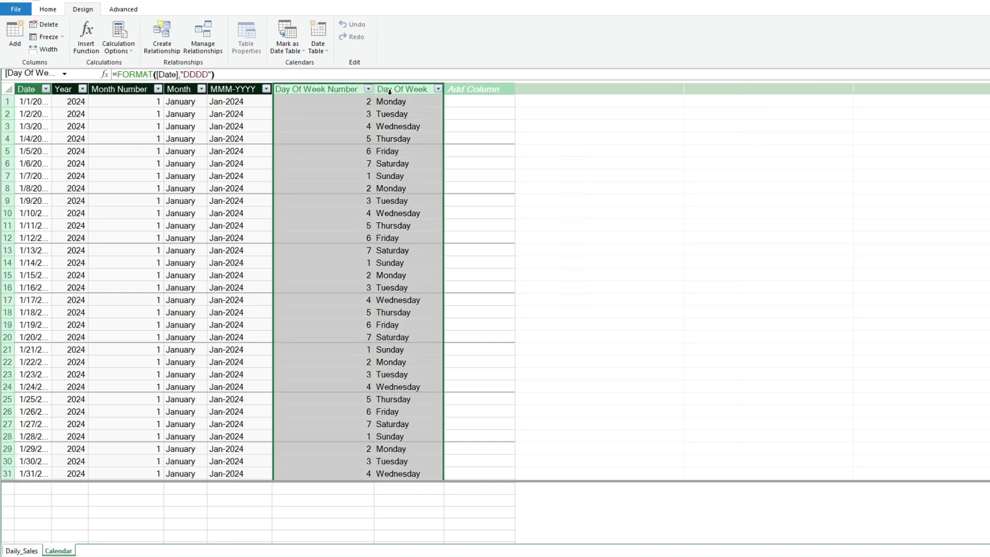
click(186, 90)
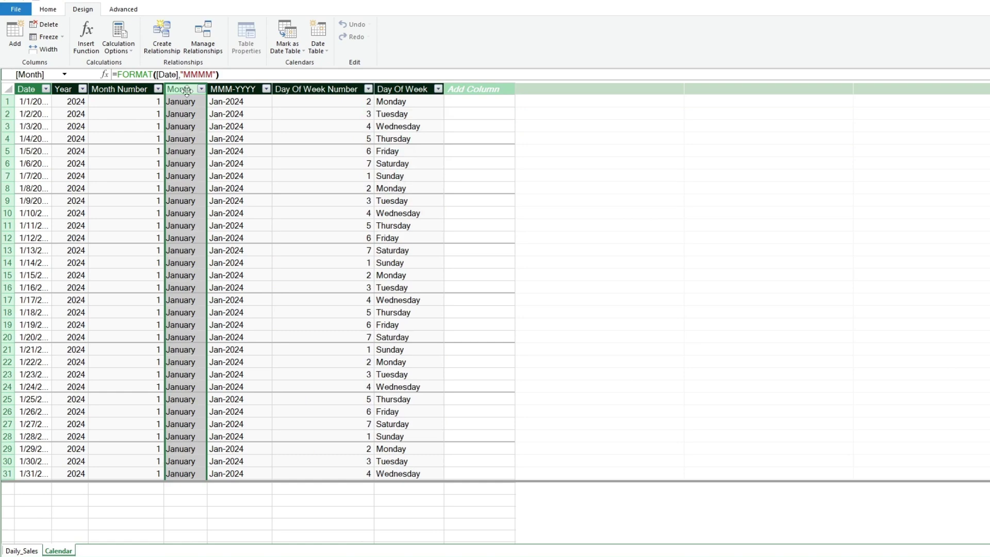
right_click(187, 90)
click(223, 147)
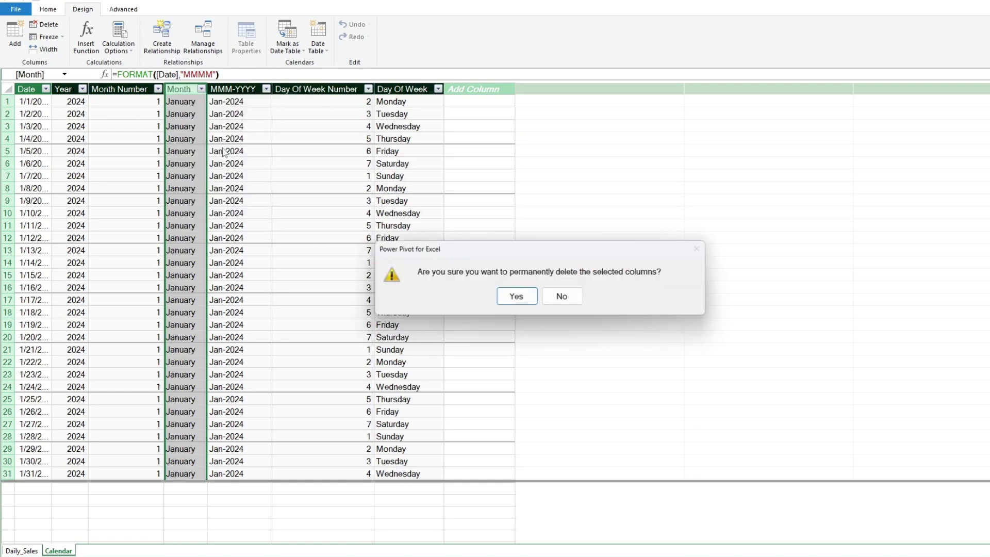
click(516, 296)
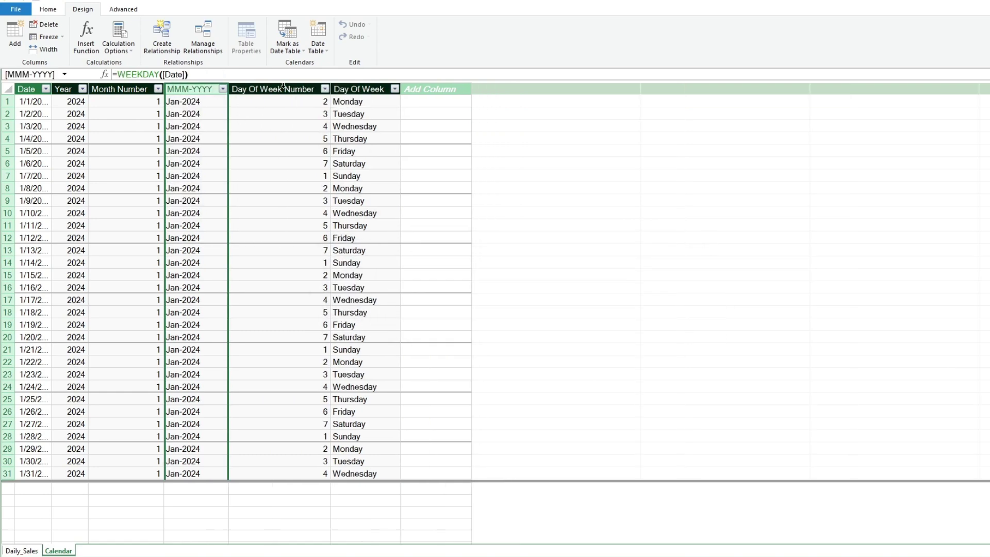
click(282, 87)
shift+click(356, 90)
right_click(352, 91)
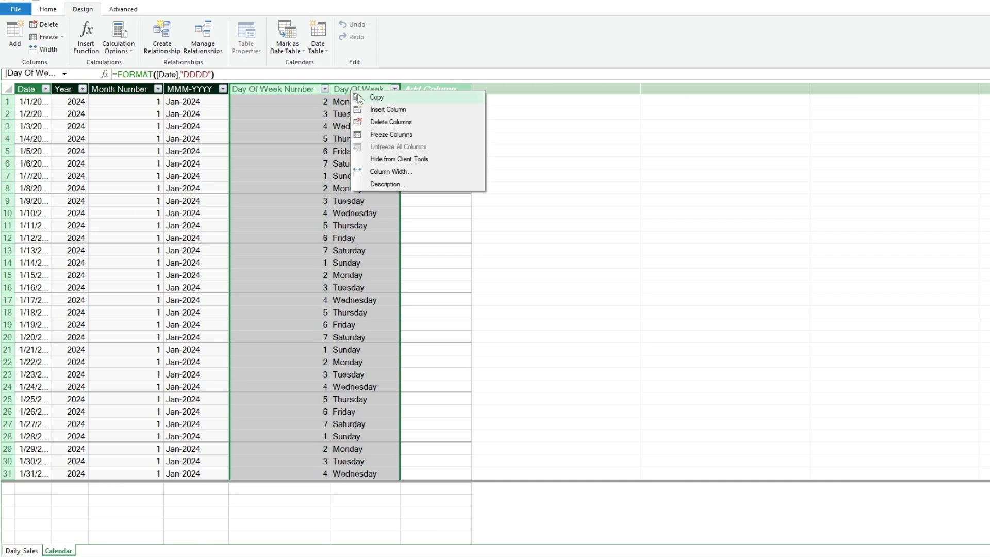
click(388, 124)
click(517, 295)
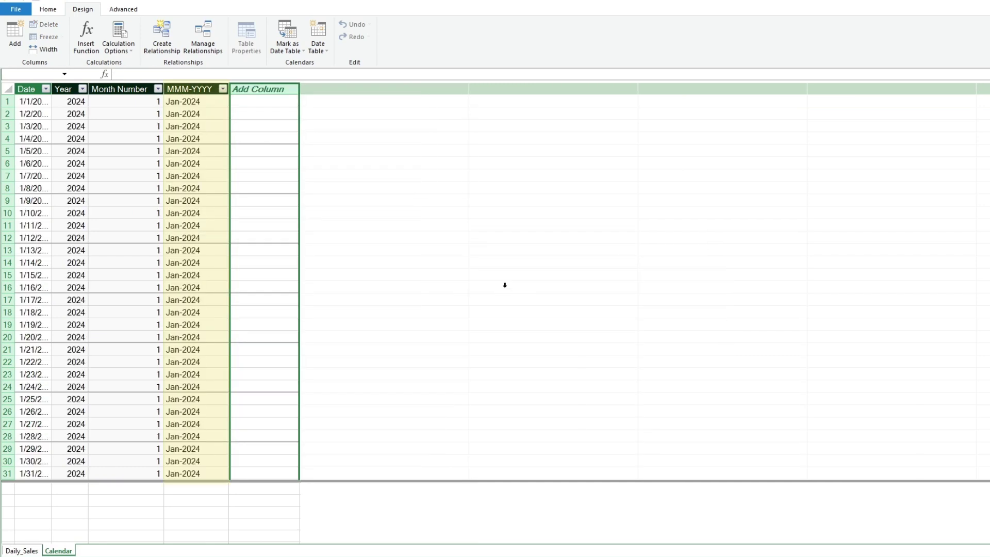
Step: Add a Calendar column ='Calendar'[Month Number]+('Calendar'[Year]*12)
click(206, 89)
click(247, 101)
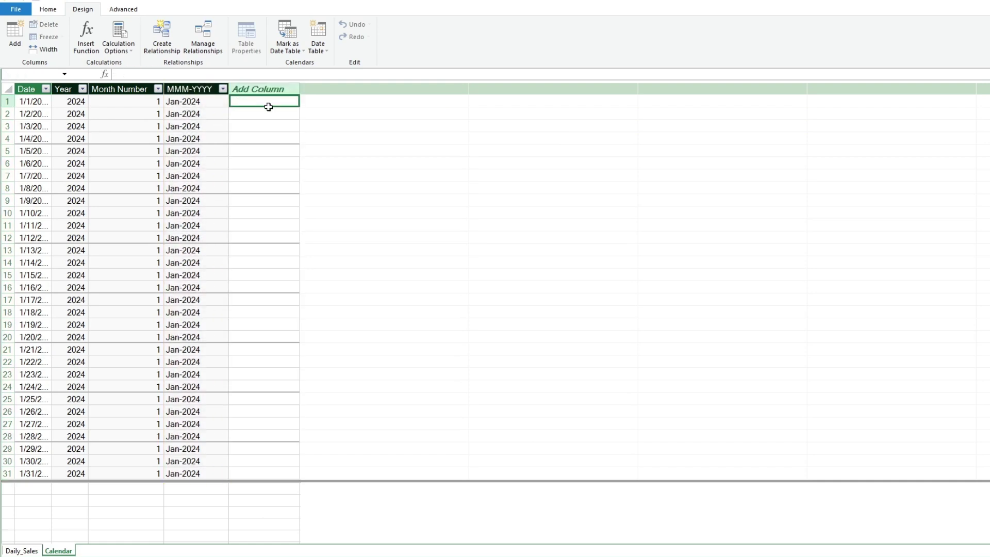
text(=)
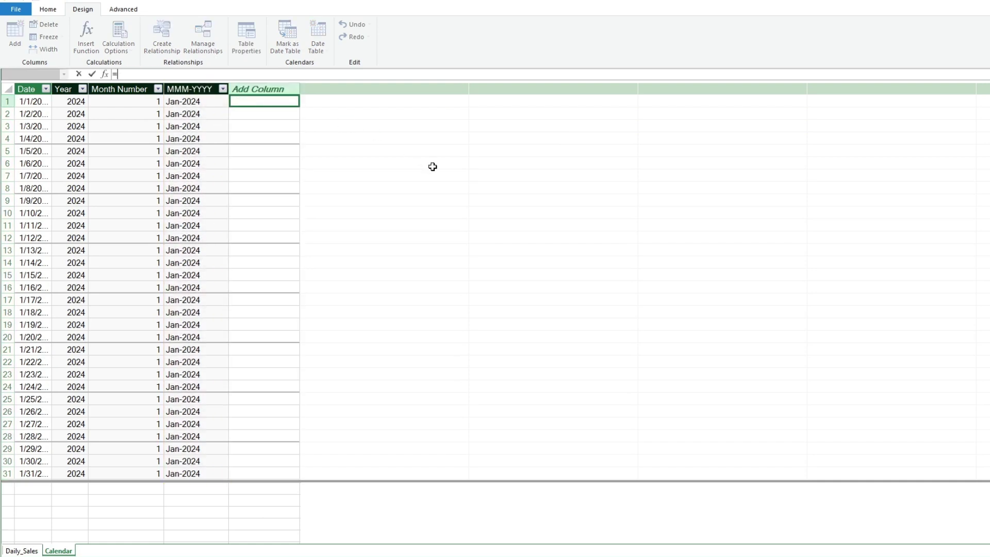
click(136, 102)
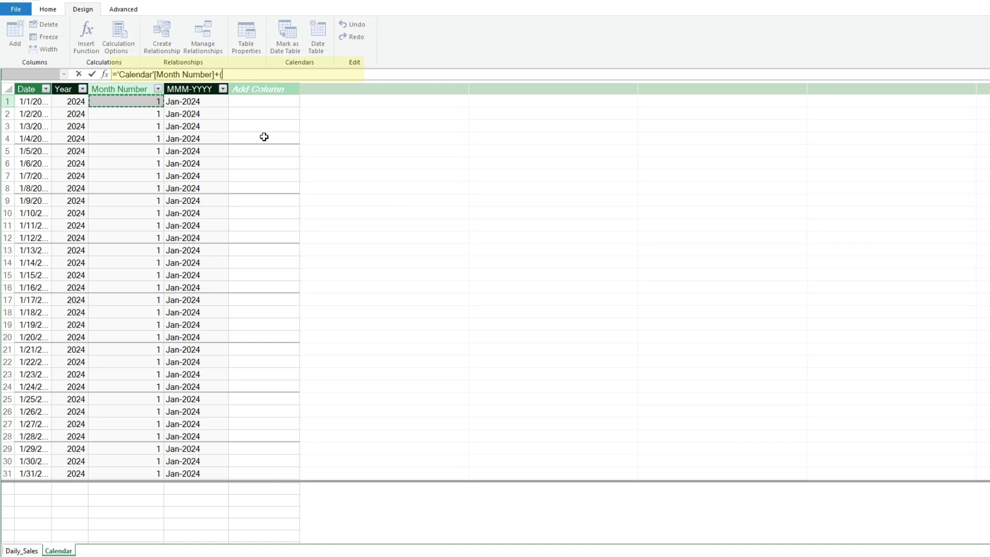
text(+()
click(71, 105)
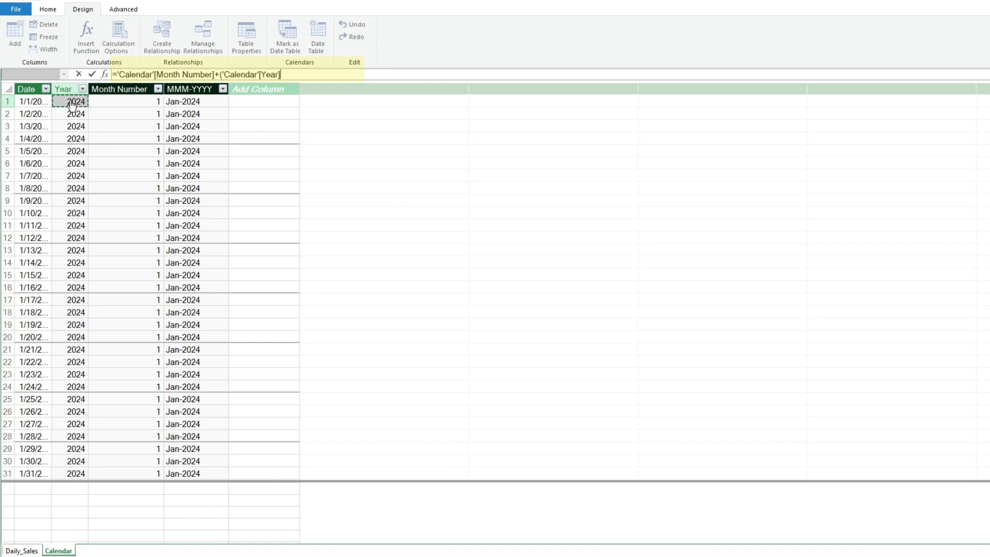
text(*12))
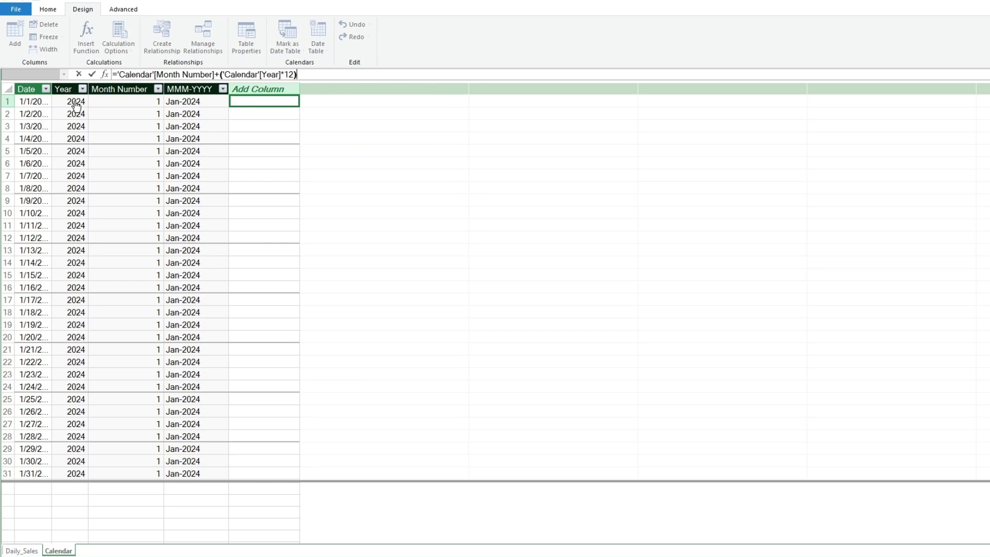
key(Return)
Step: Rename the new calculated column to Sort_Column
double_click(280, 89)
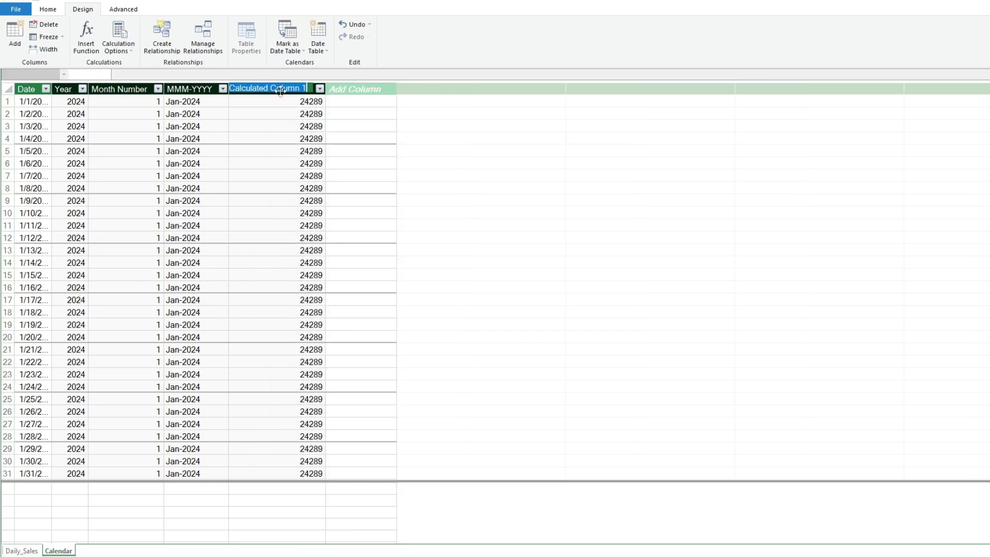
text(Sort Column)
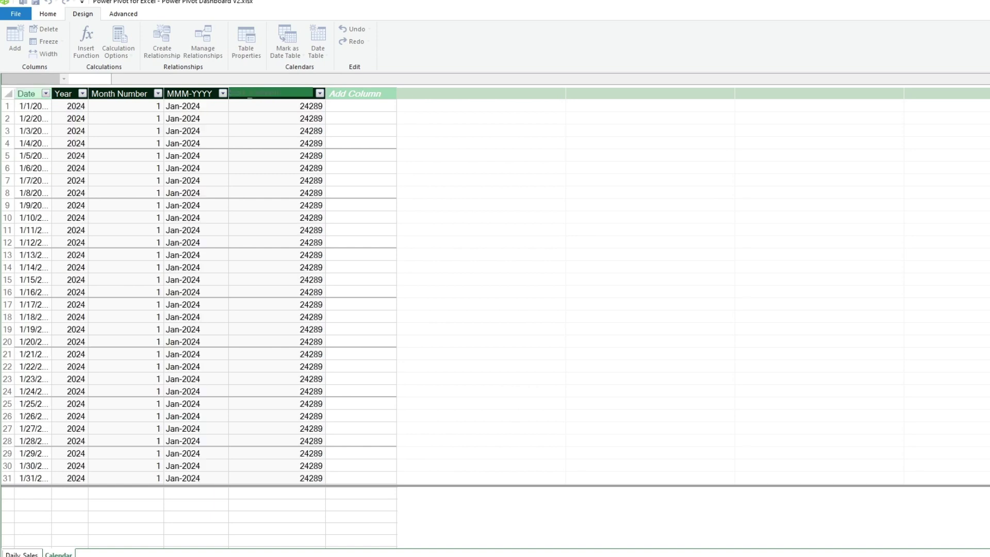
key(Return)
click(342, 144)
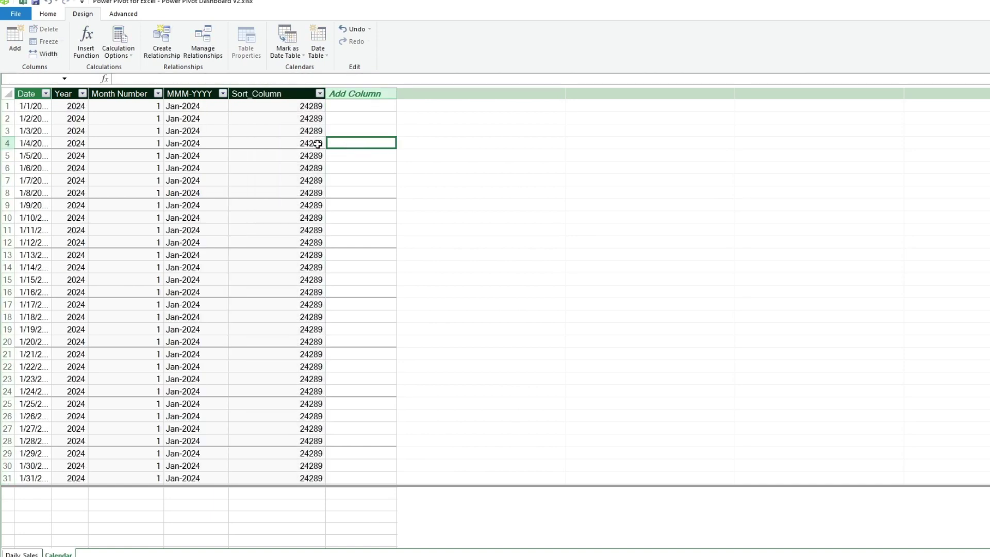
click(209, 95)
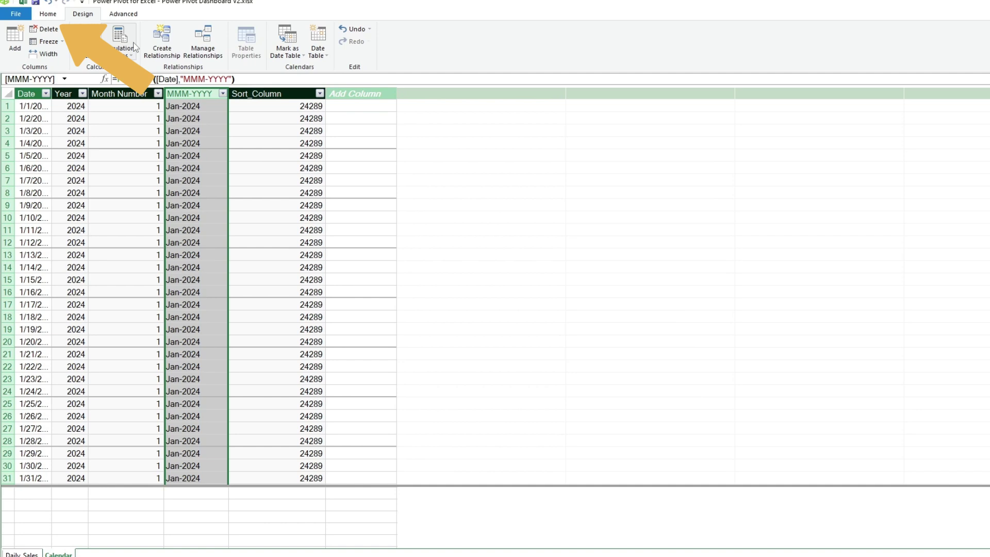
Step: Set the MMM-YYYY column to sort by Sort_Column
click(49, 16)
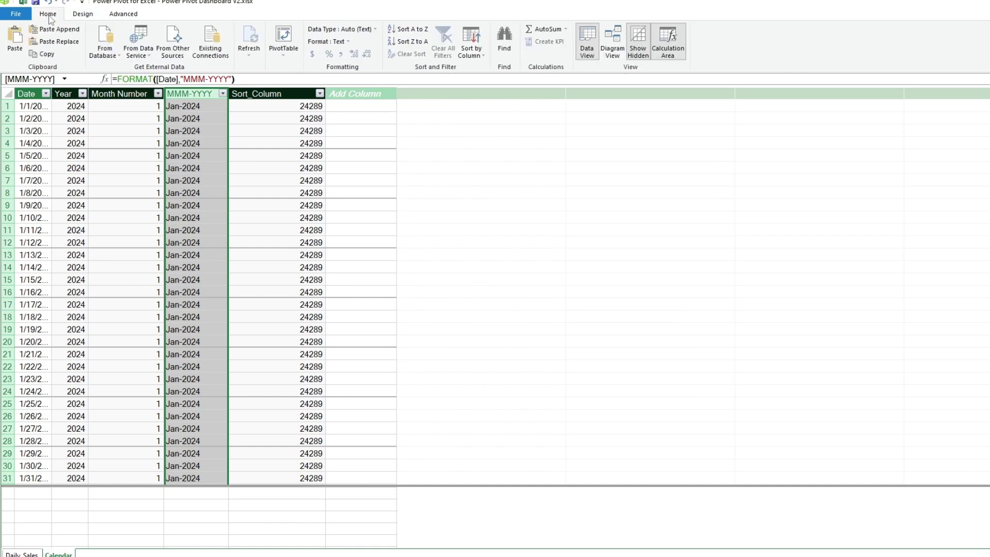
click(470, 51)
click(479, 68)
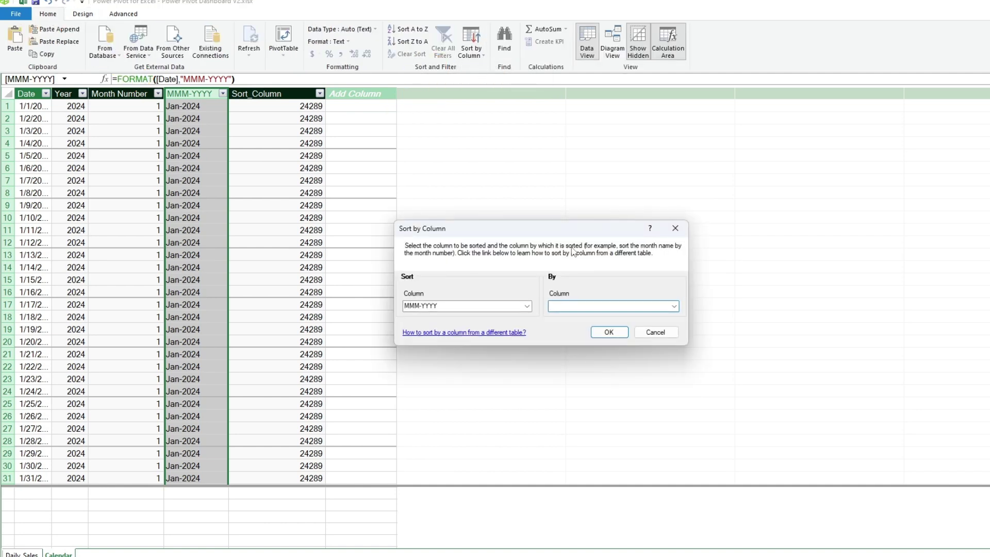
click(677, 308)
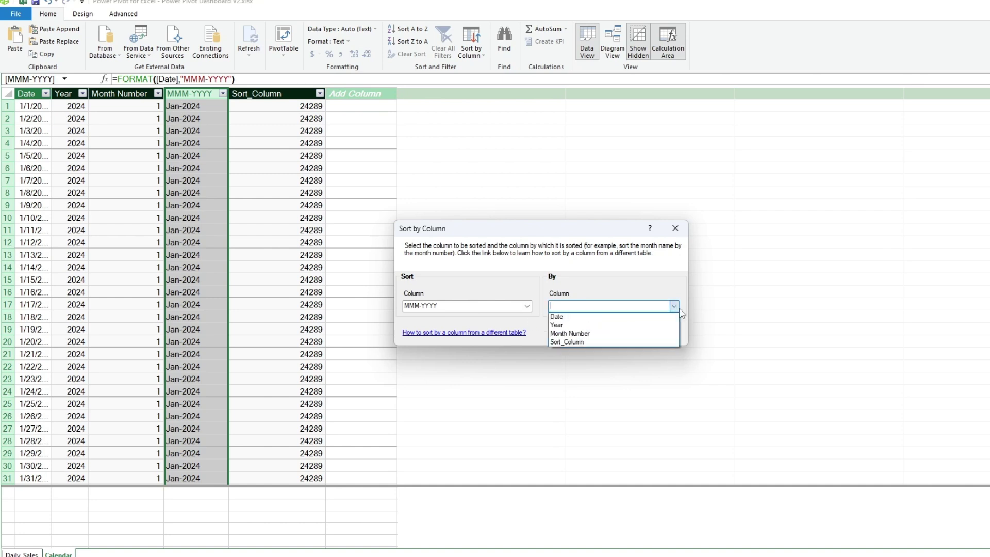
click(567, 342)
click(603, 336)
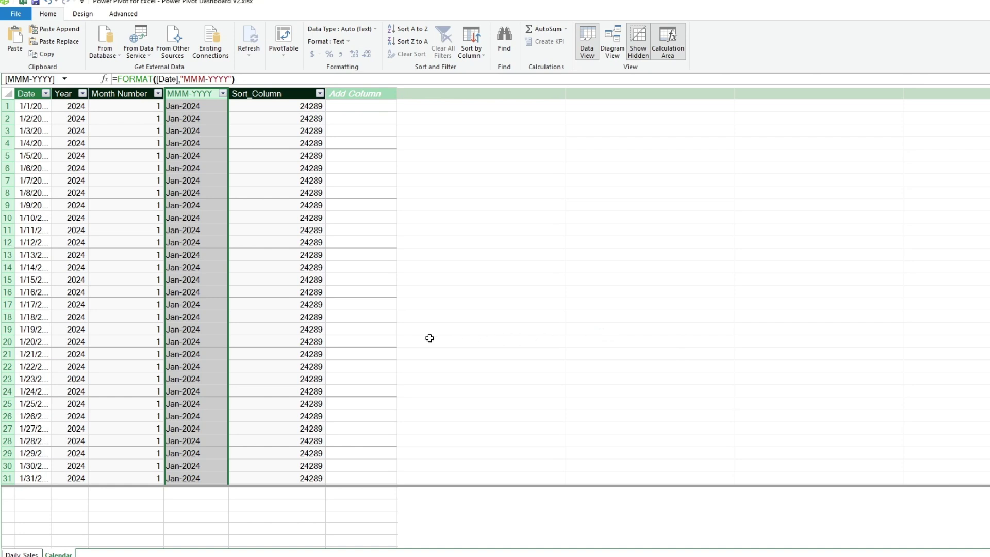
Step: In Diagram View, relate Daily_Sales Date to Calendar Date, then go back to Data View
click(611, 54)
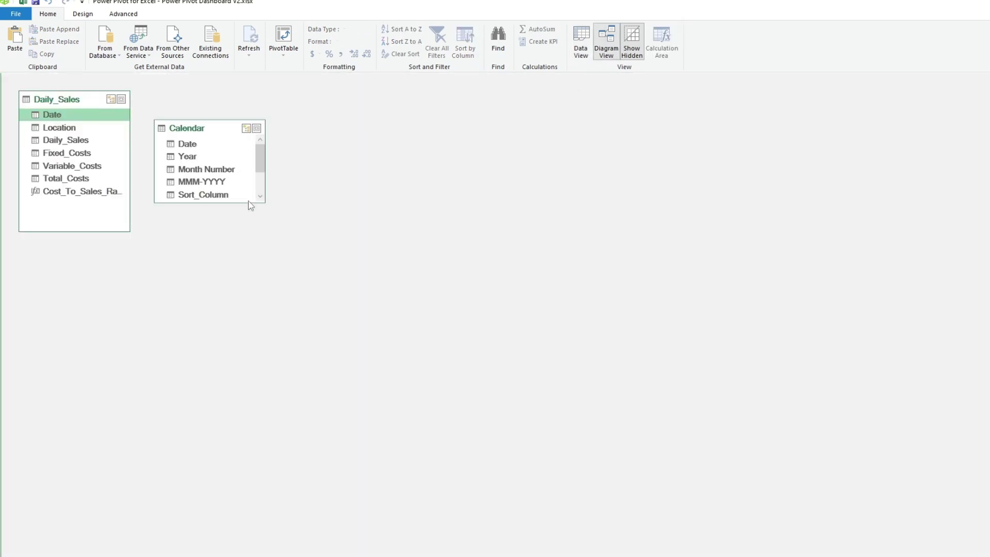
drag(248, 200, 256, 268)
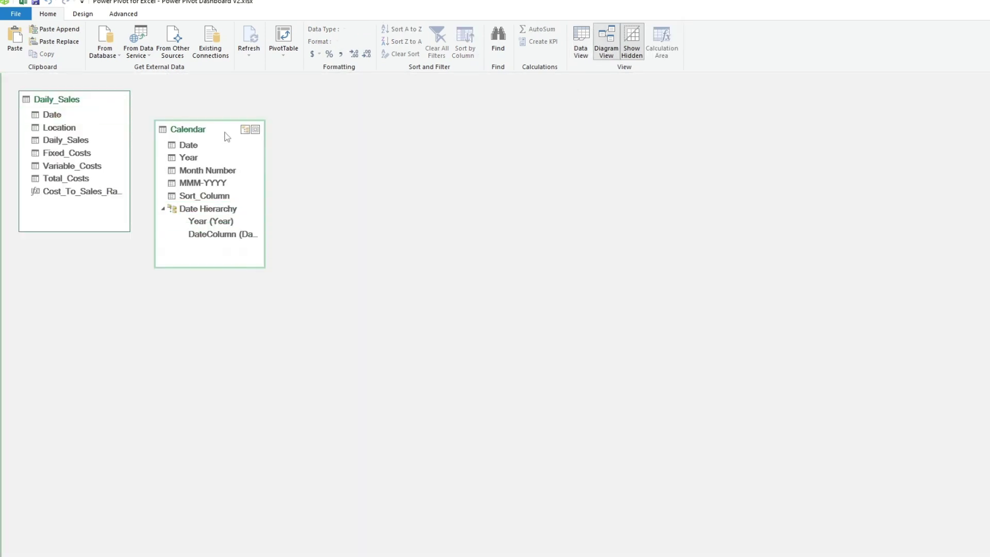
drag(225, 135, 271, 107)
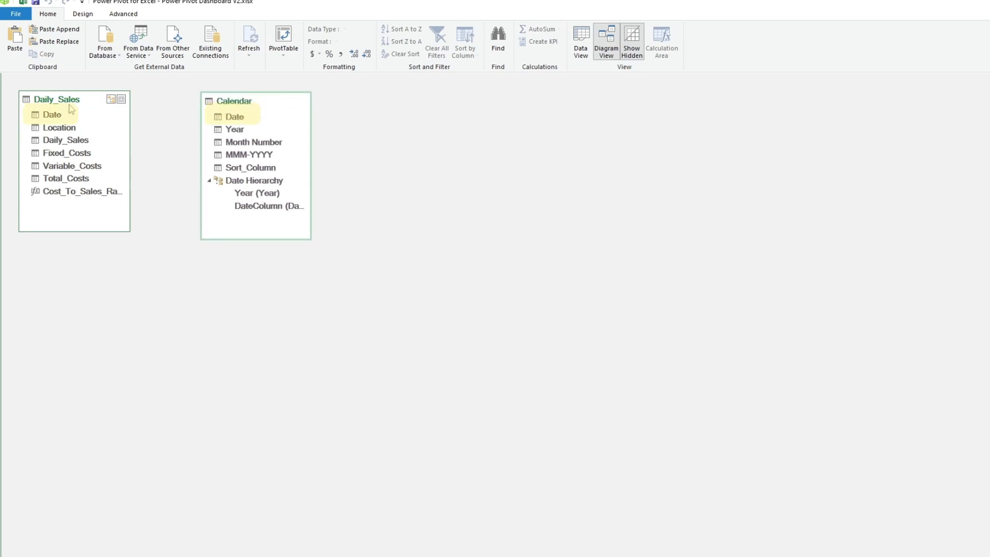
drag(51, 119, 224, 123)
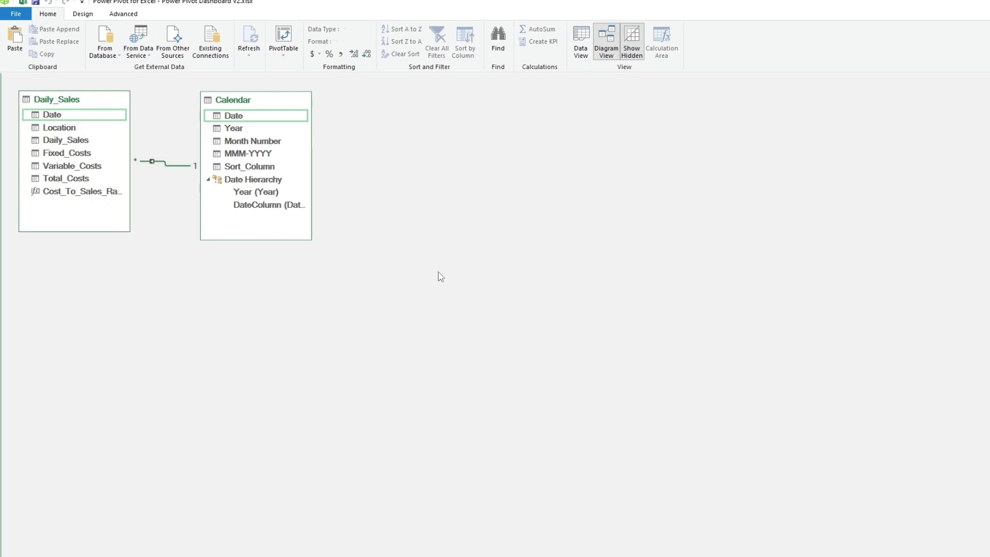
click(584, 40)
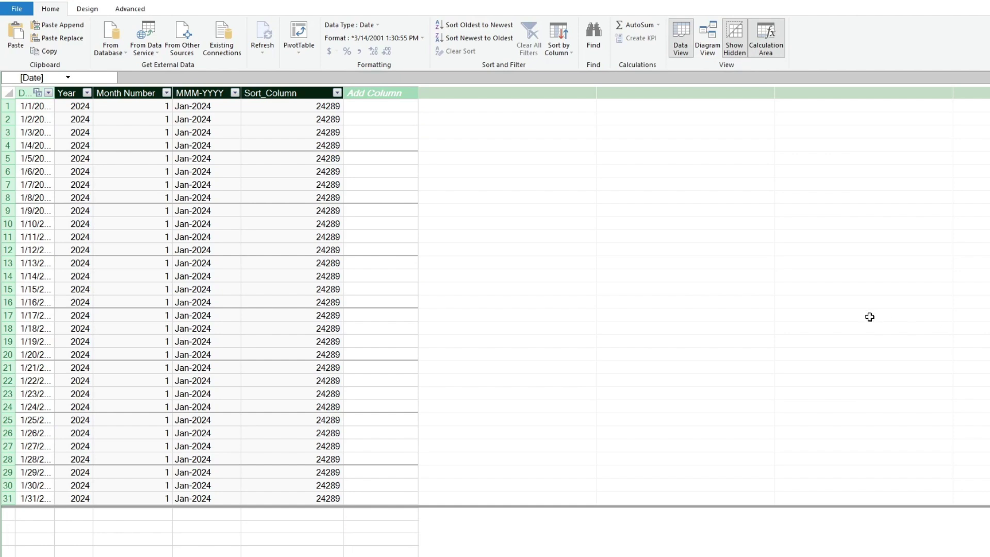
Step: Insert a Four Charts PivotChart layout from the data model on a new worksheet
click(309, 54)
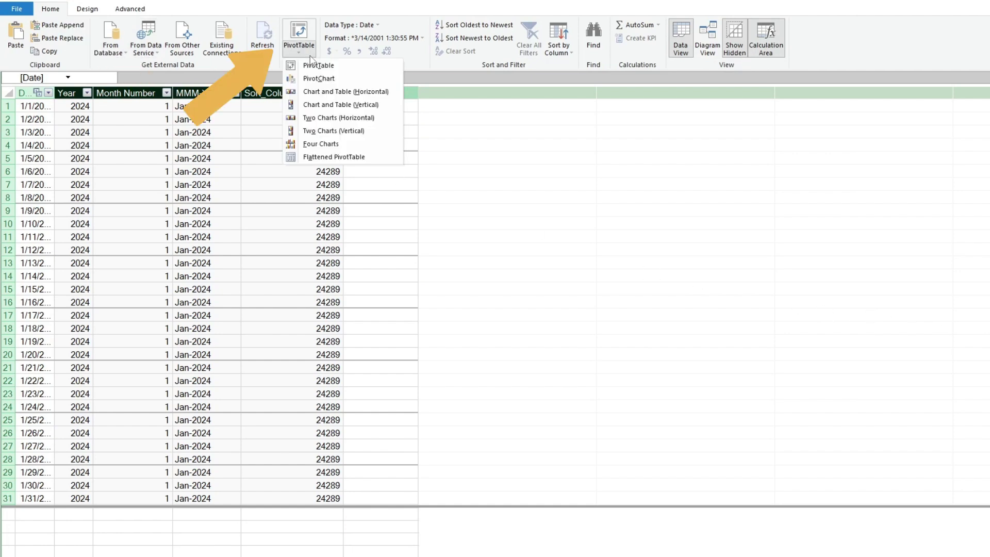
click(348, 146)
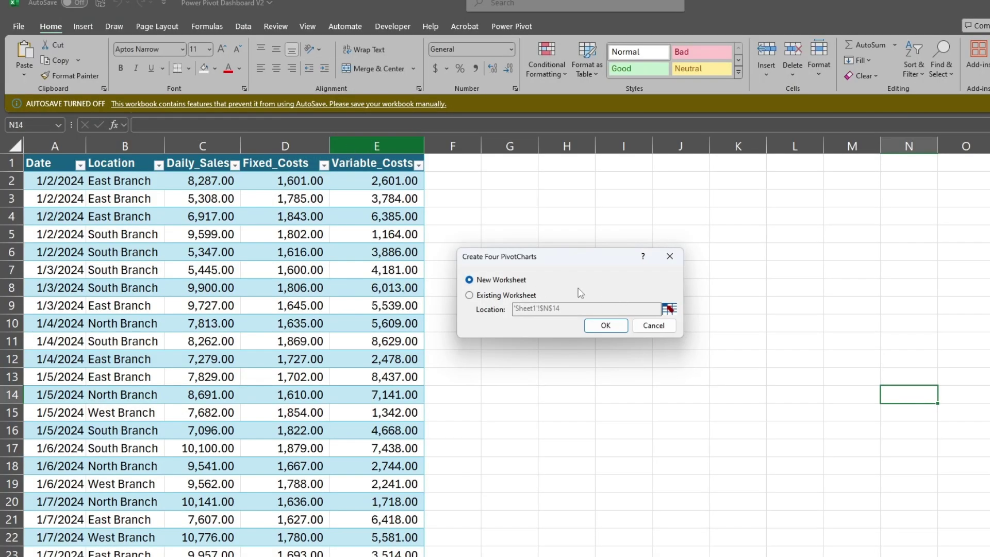
click(620, 326)
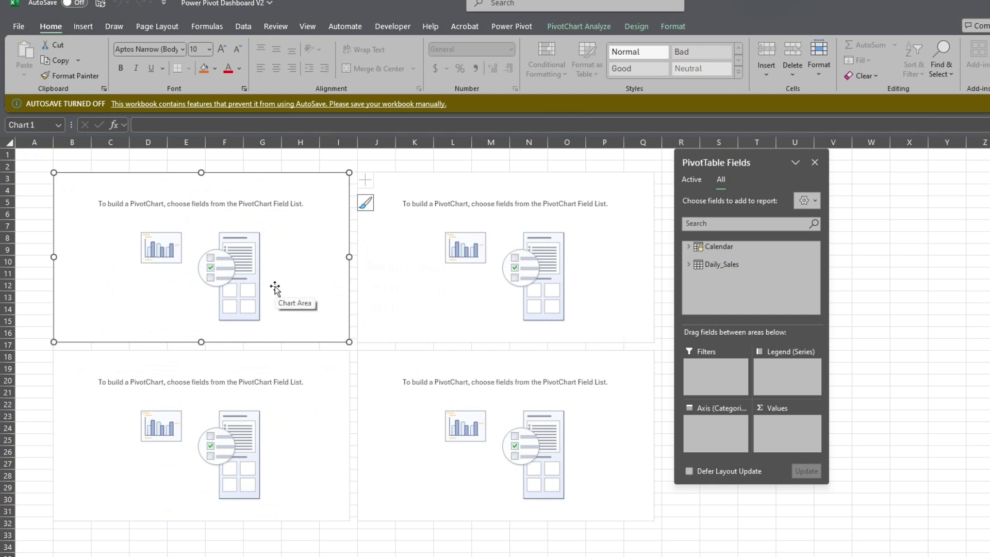
Step: Plot Daily_Sales and Total_Costs by Location on the first PivotChart
click(687, 264)
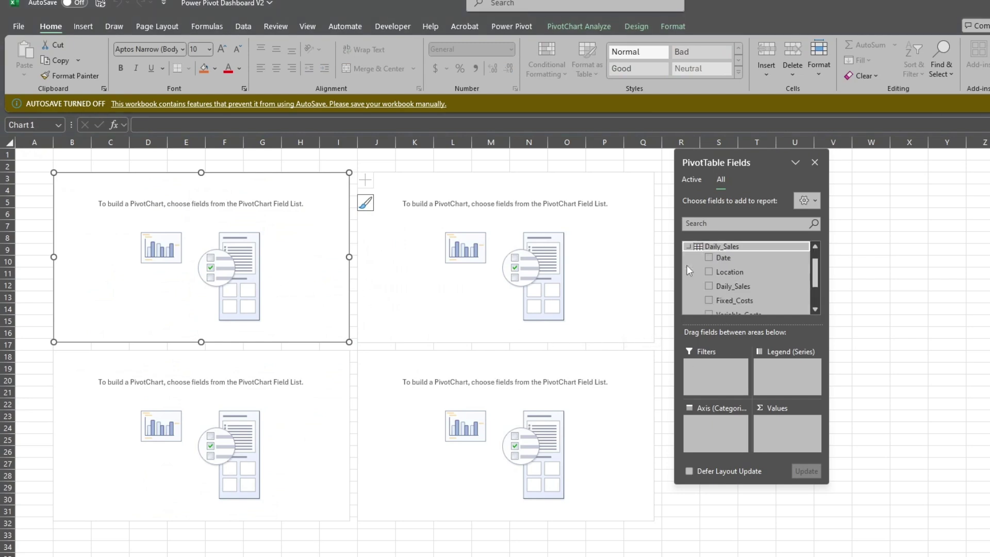
drag(728, 270, 723, 433)
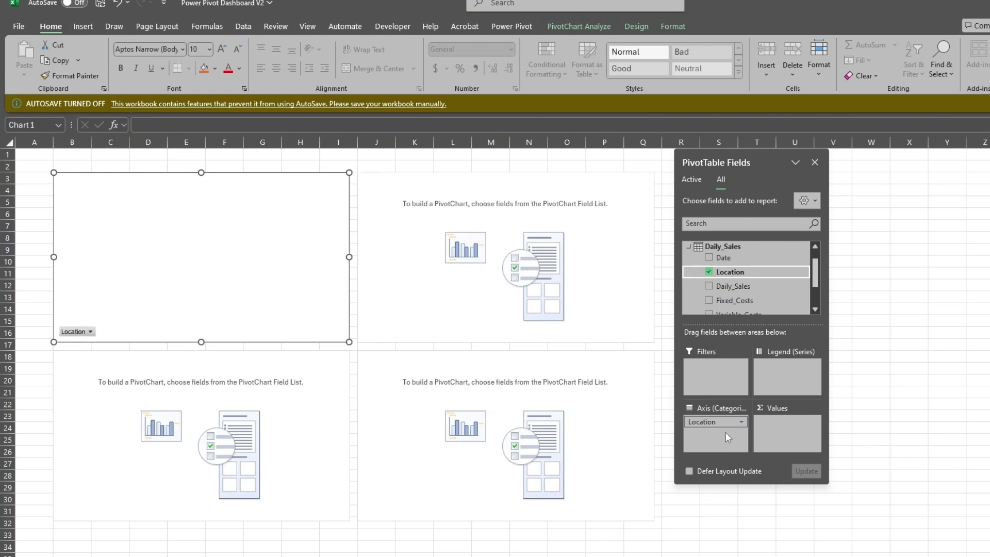
drag(816, 272, 817, 285)
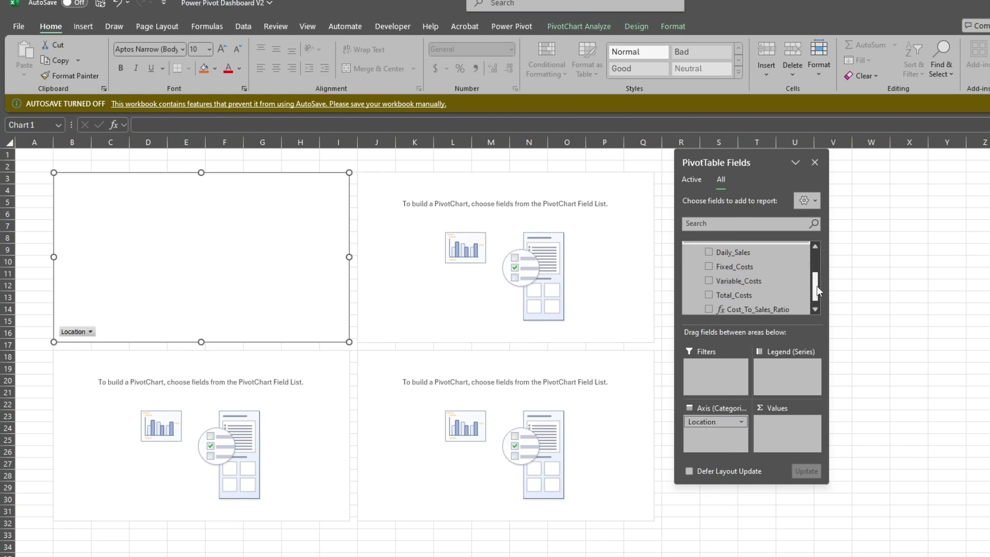
drag(747, 254, 785, 431)
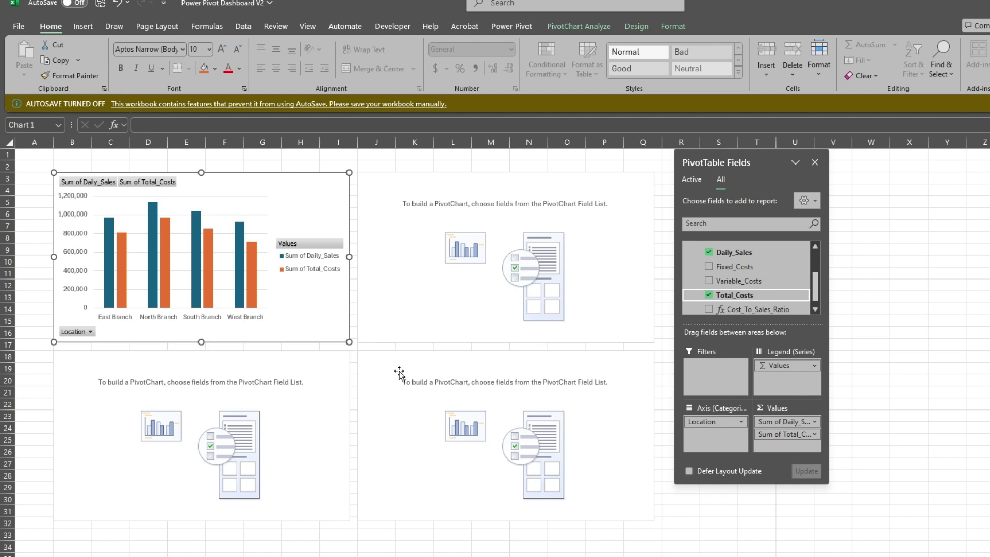
Step: Hide the chart's field buttons and delete its legend
right_click(99, 183)
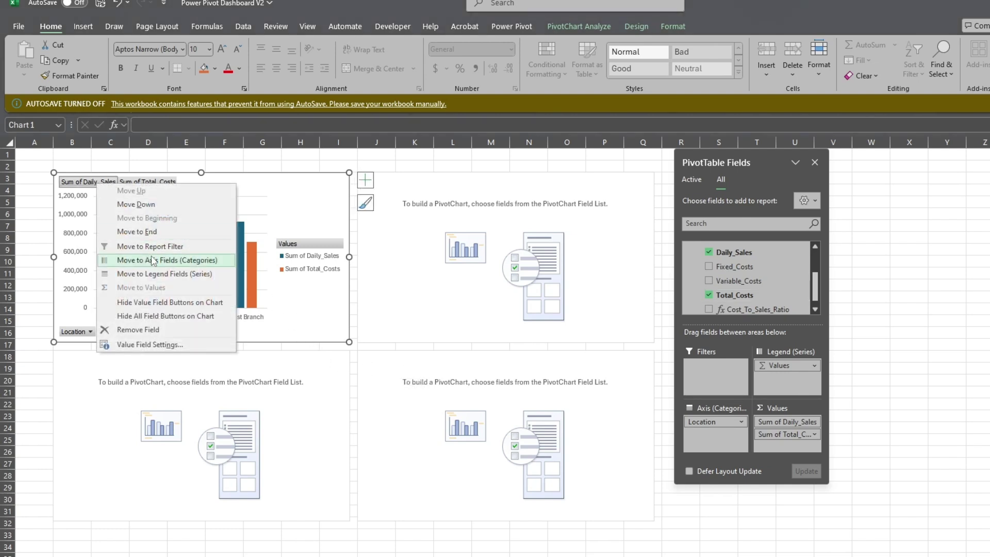
key(Escape)
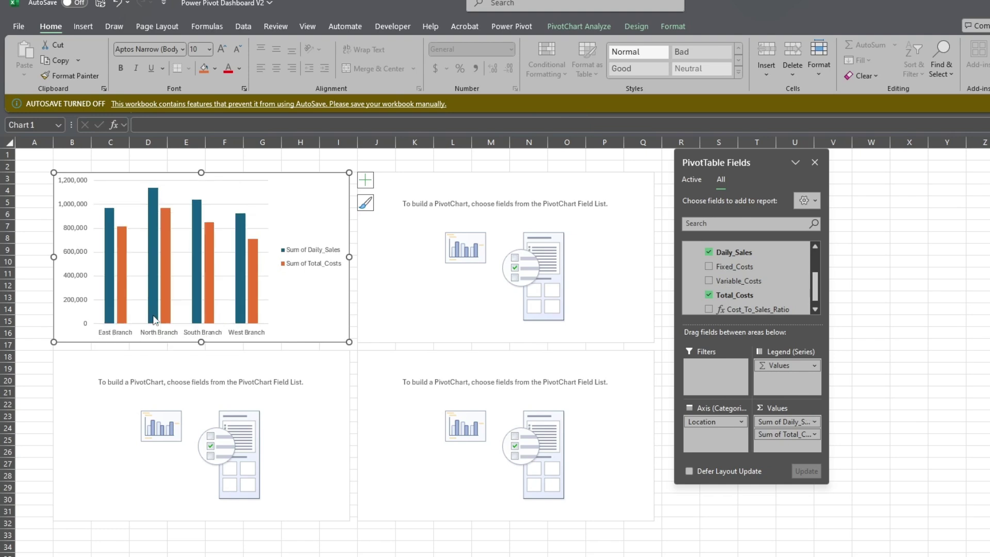
click(310, 264)
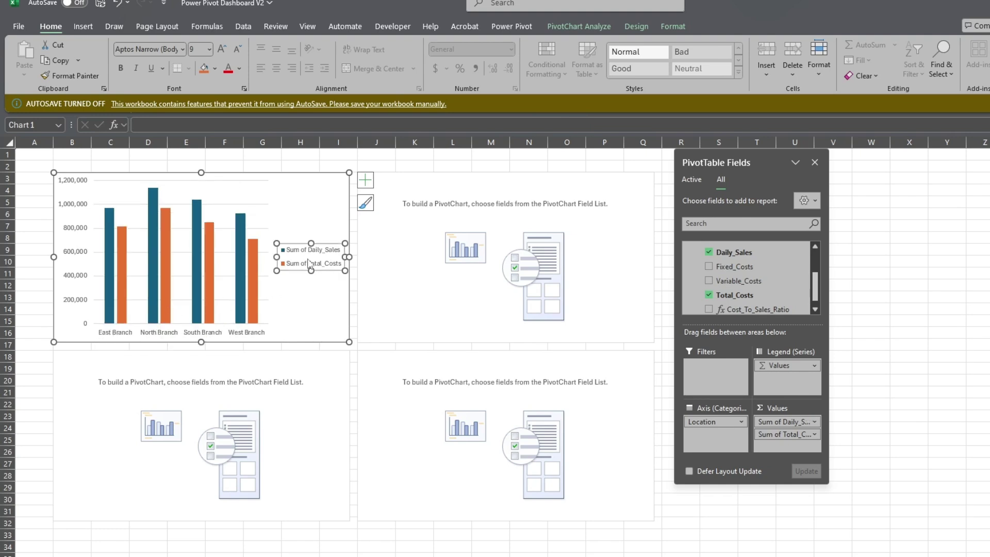
key(Delete)
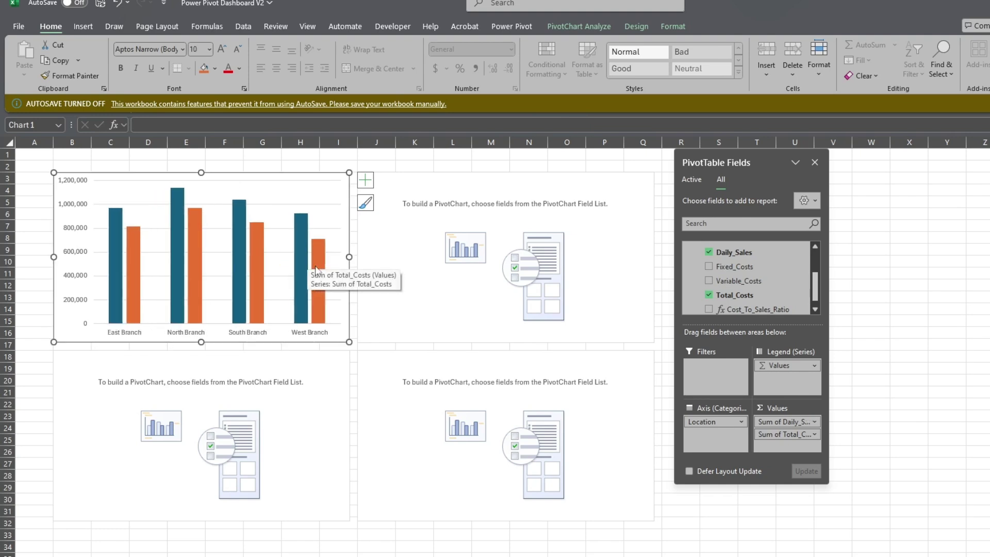
Step: Add a chart title, data labels and a data table, titling it 'Sales Vs. Total Costs'
click(363, 180)
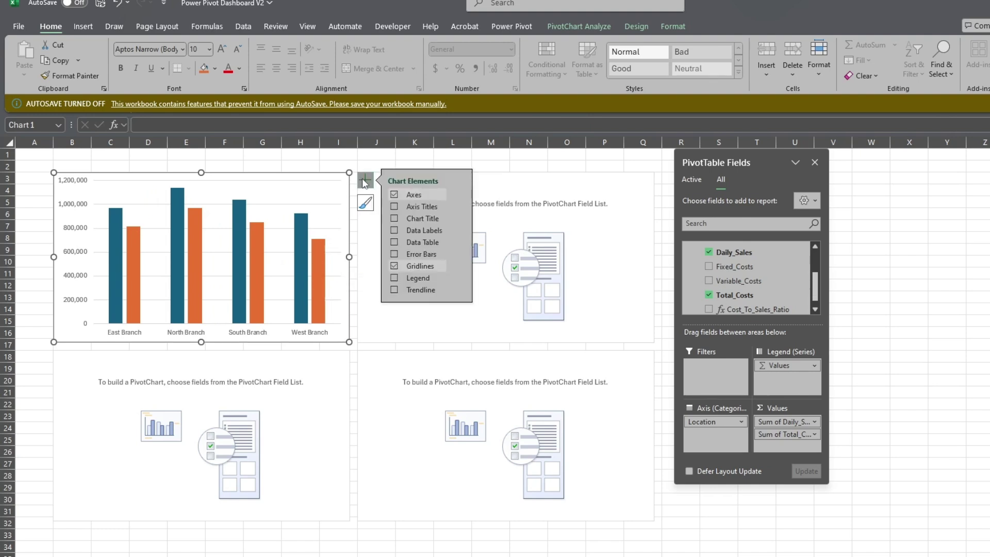
click(393, 218)
click(394, 230)
click(394, 241)
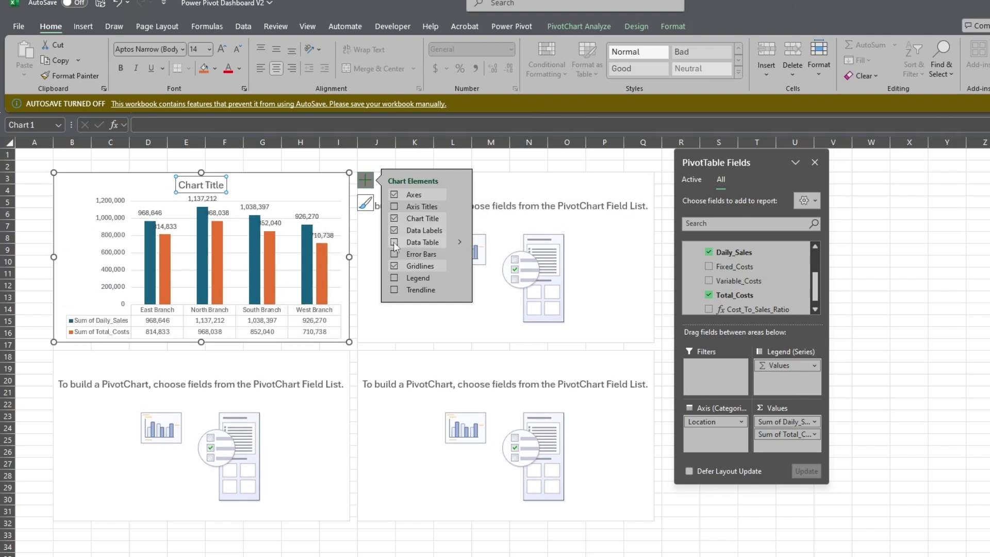
click(223, 186)
triple_click(223, 186)
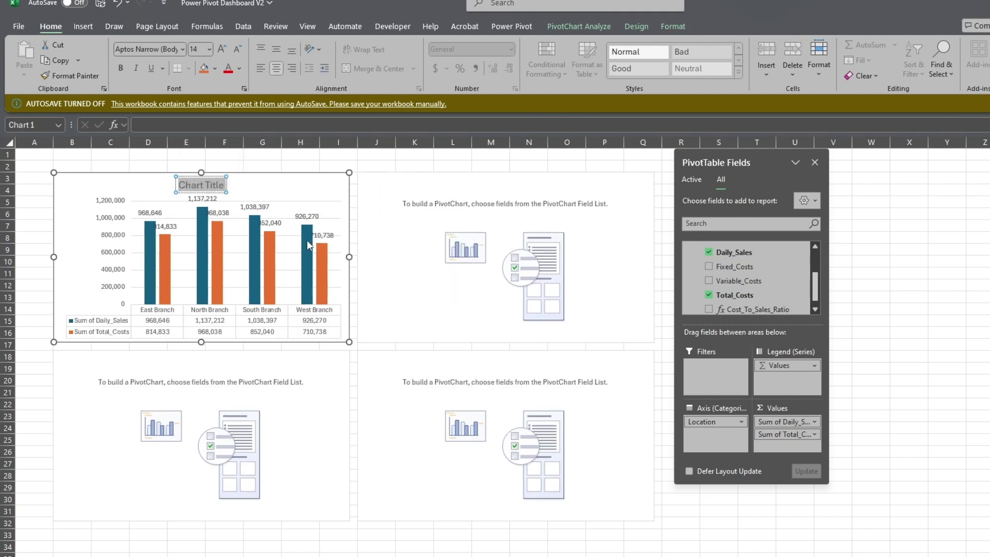
text(Sales)
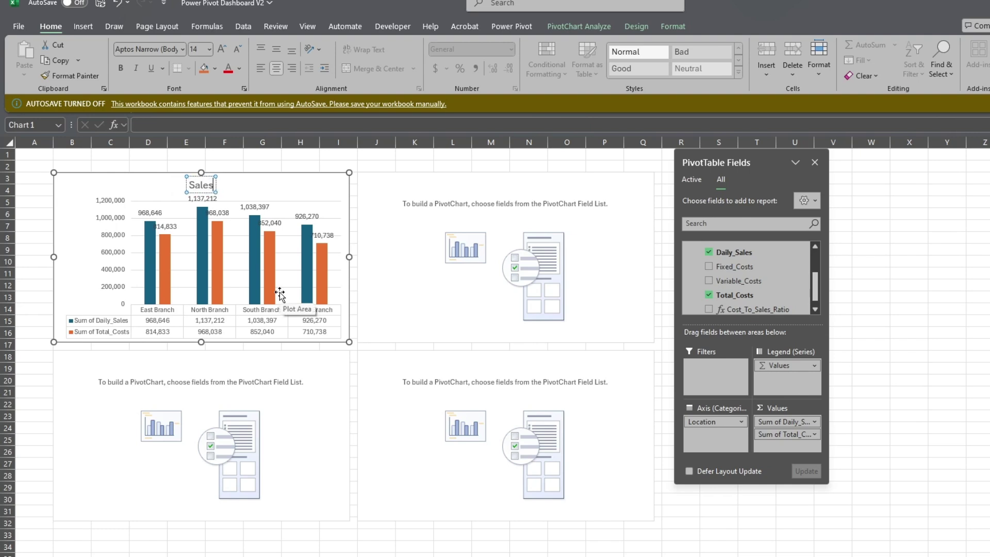
text( Vs. Total Costs)
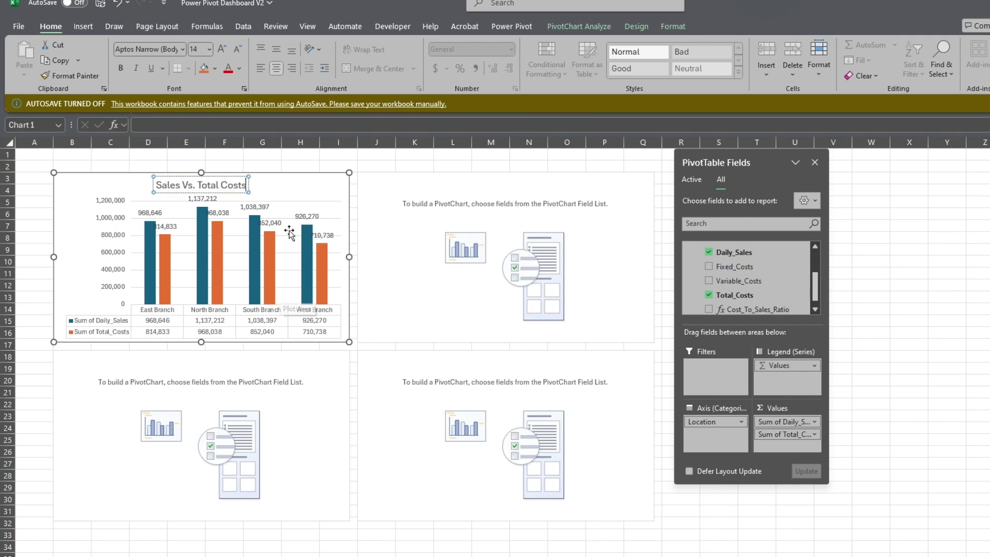
Step: Apply a dark style from the Chart Styles gallery to the Sales Vs. Total Costs chart
click(312, 194)
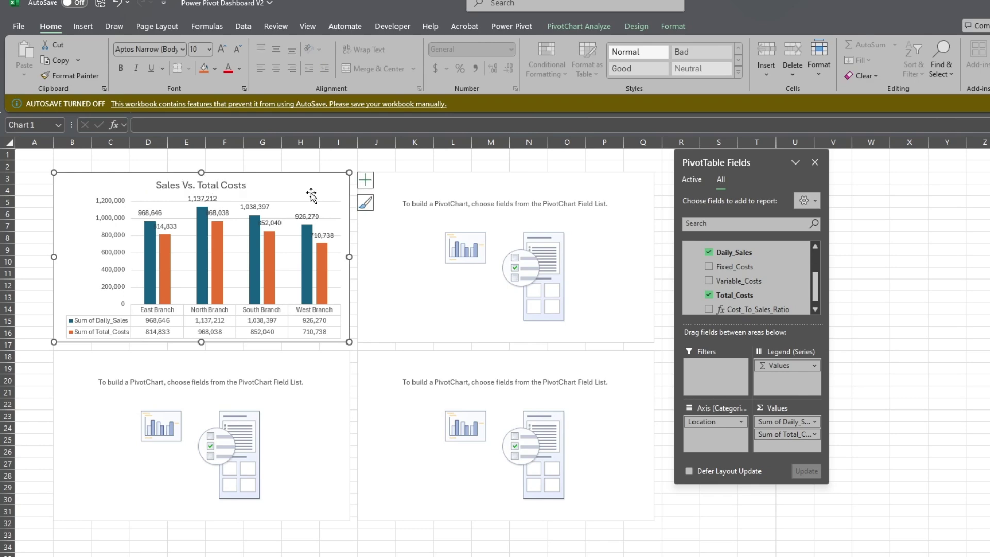
click(633, 25)
click(508, 61)
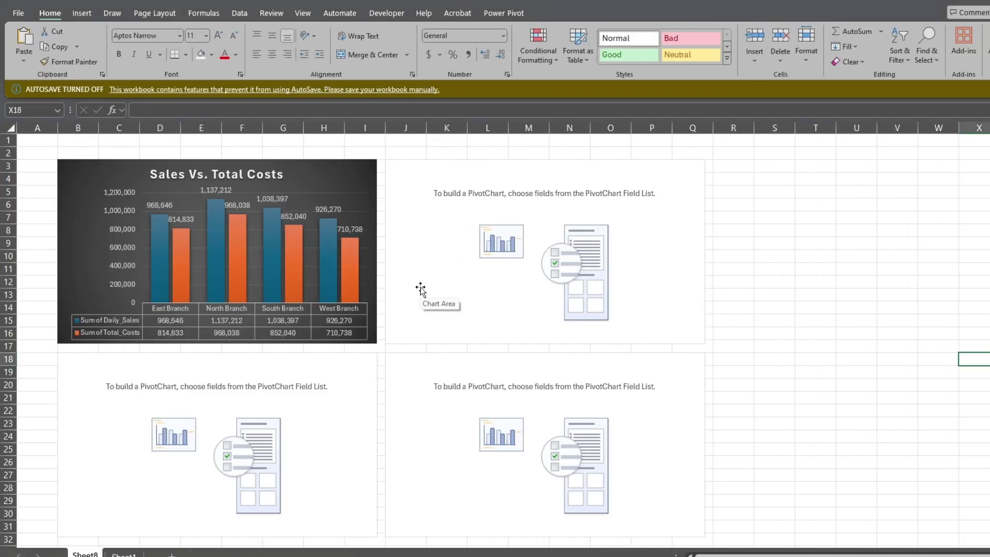
Step: Chart Fixed_Costs and Variable_Costs by Location on the second PivotChart, hiding all field buttons
click(435, 287)
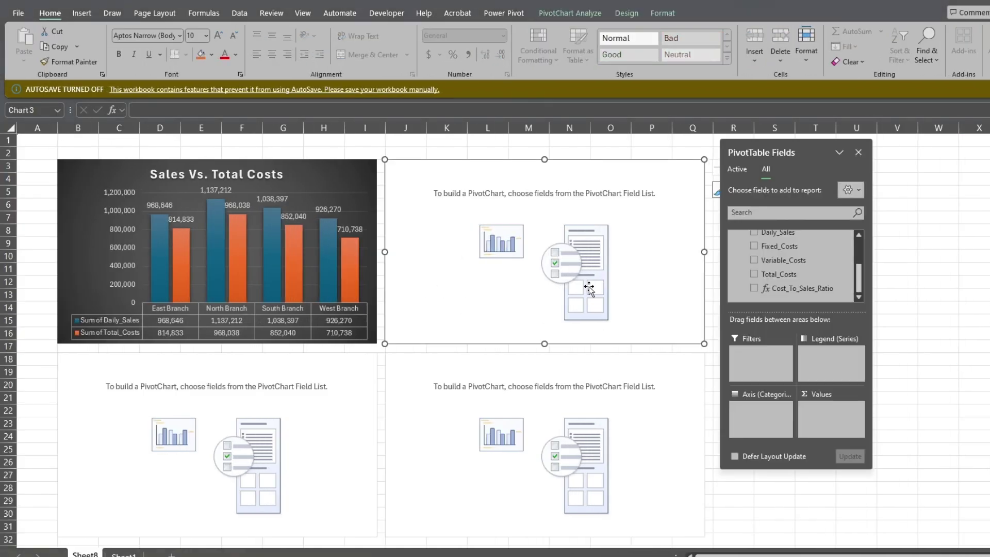
scroll(788, 287, up, 3)
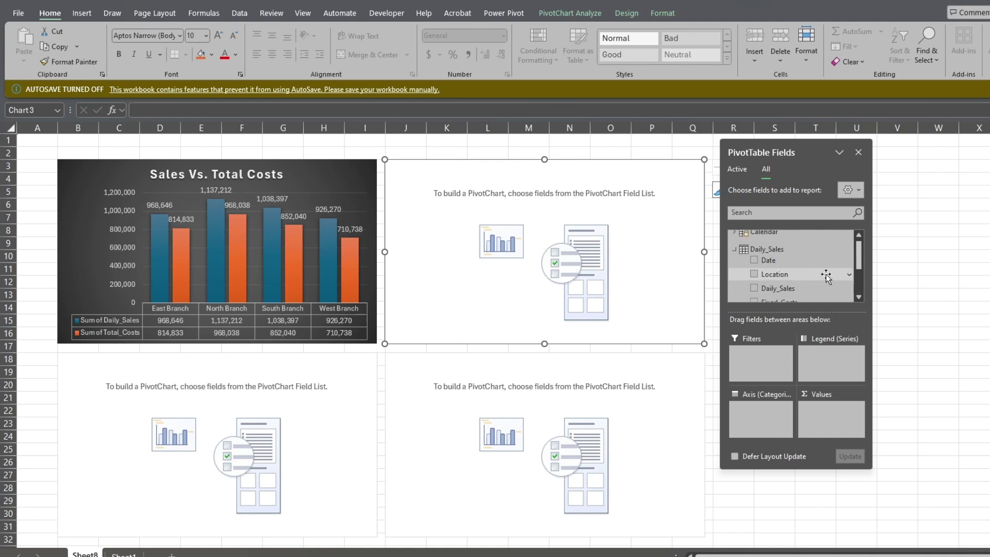
click(775, 274)
scroll(794, 257, down, 2)
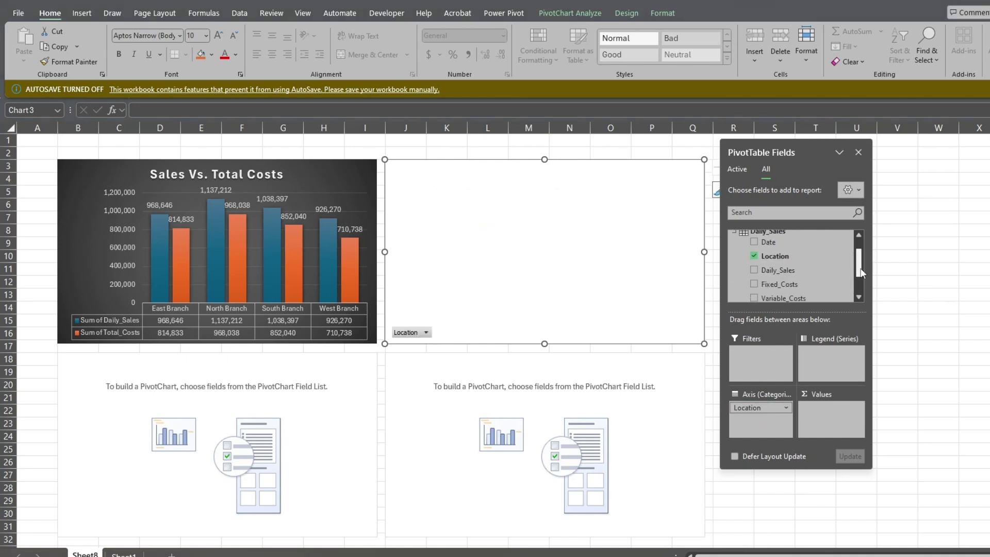
click(768, 247)
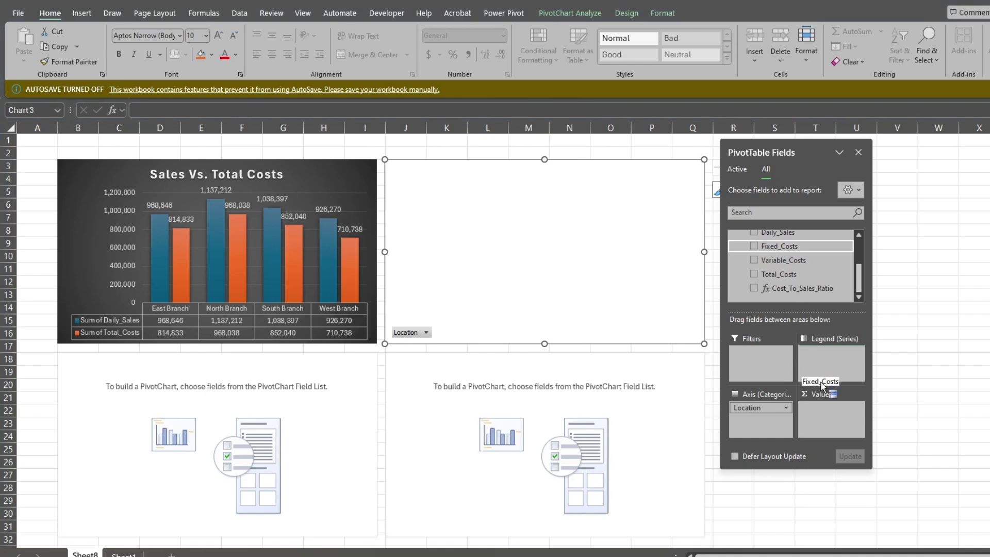
drag(793, 261, 834, 419)
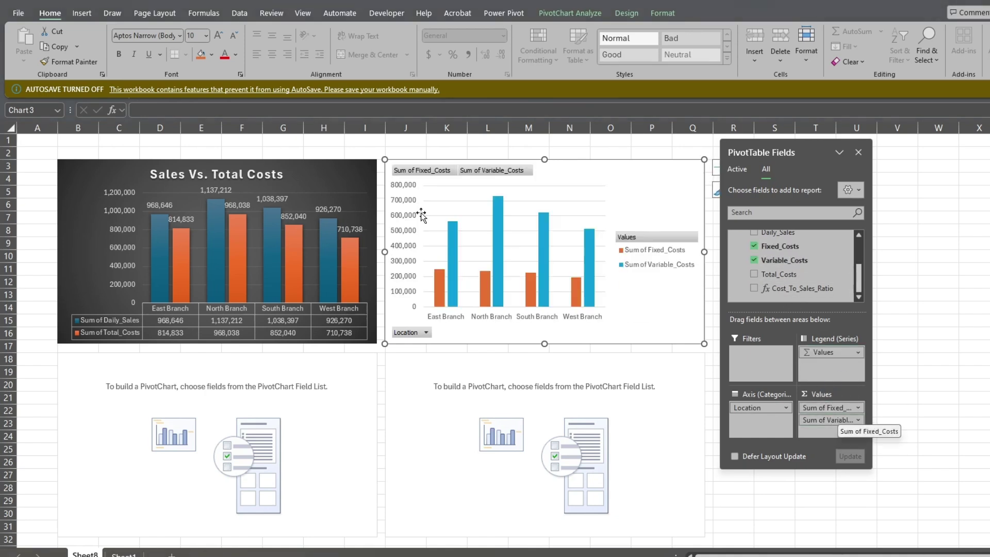
right_click(425, 172)
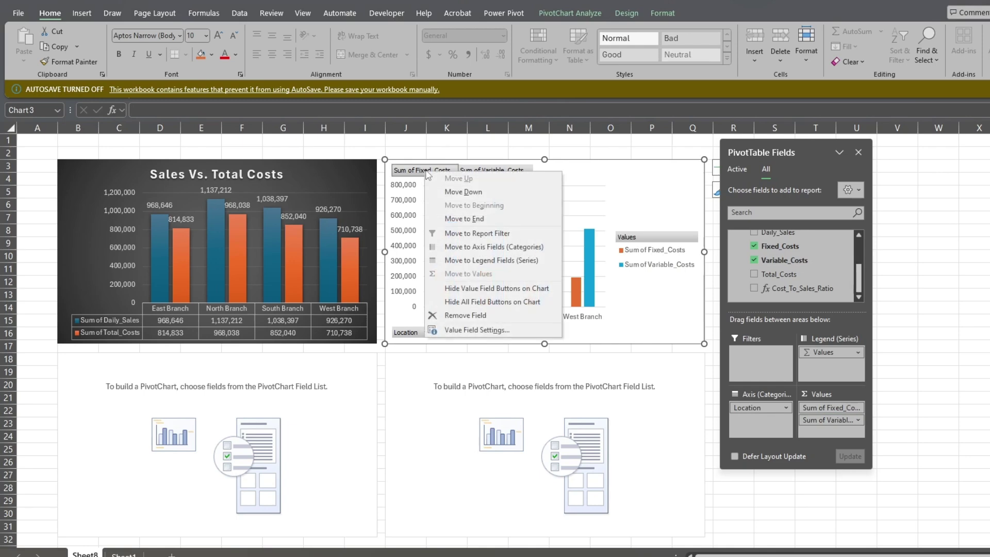
click(493, 302)
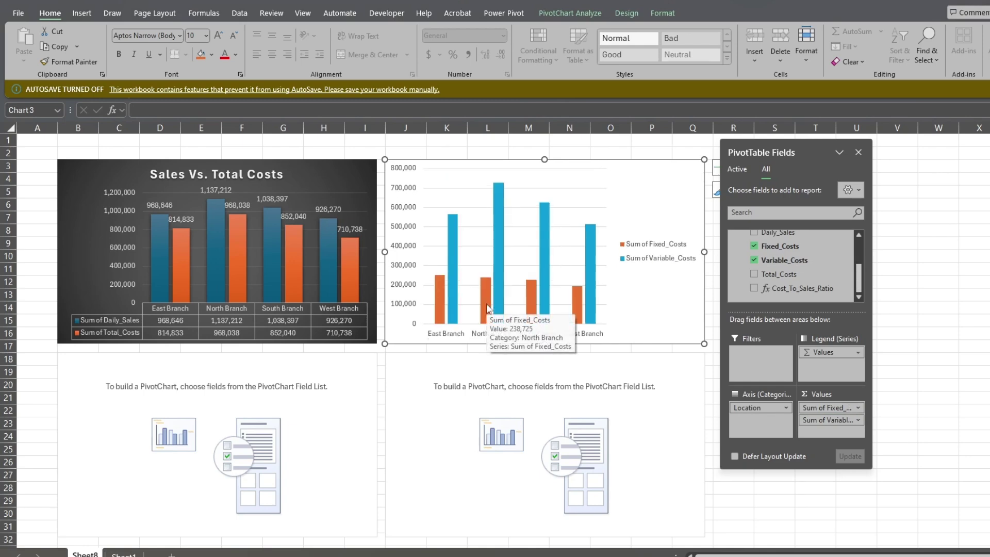
Step: Convert the costs chart to a 3-D Clustered Bar and apply a dark chart style
click(627, 14)
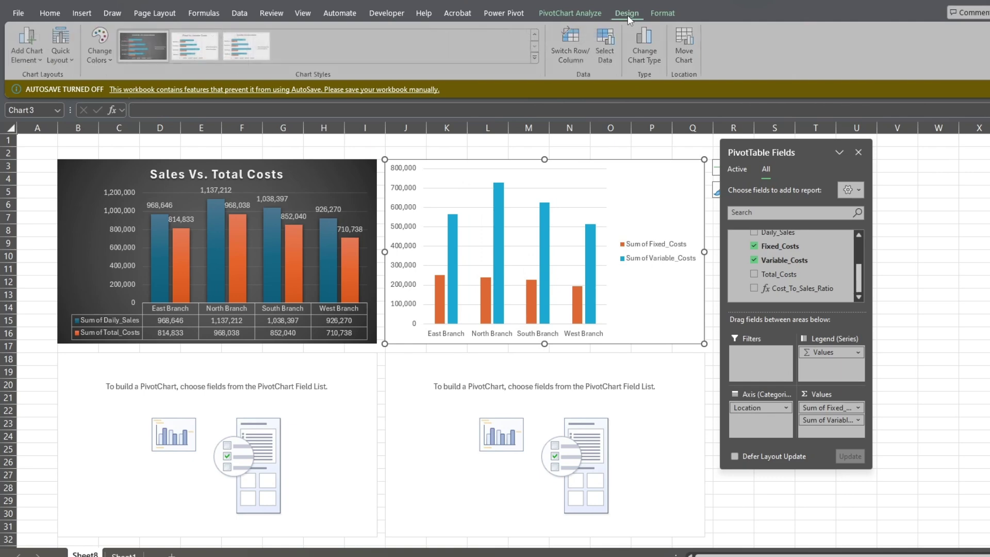
click(654, 47)
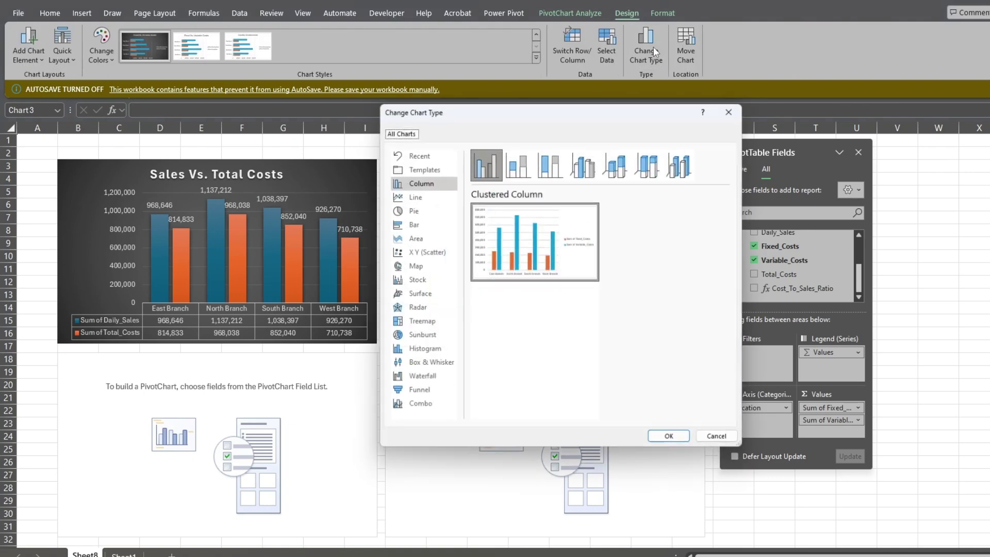
click(438, 227)
click(583, 163)
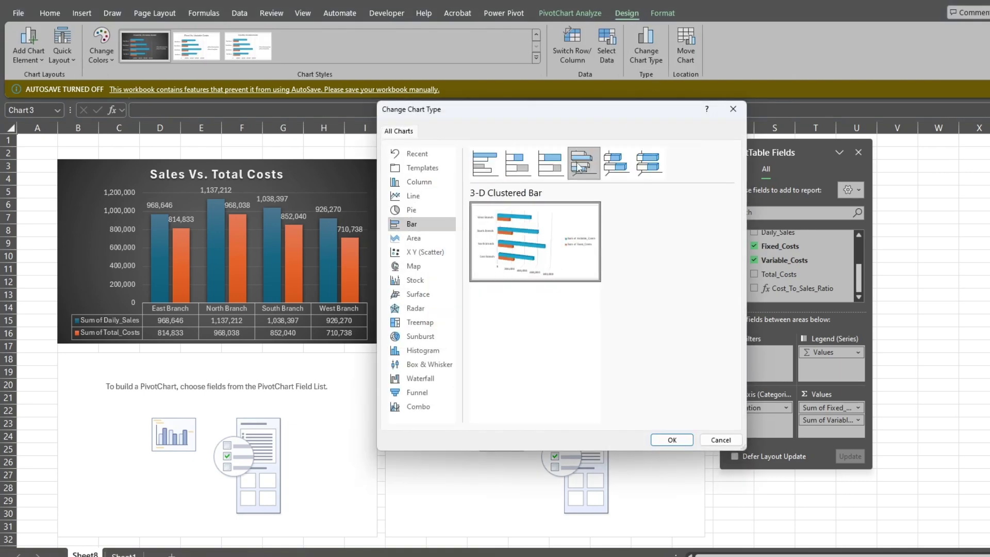
click(671, 439)
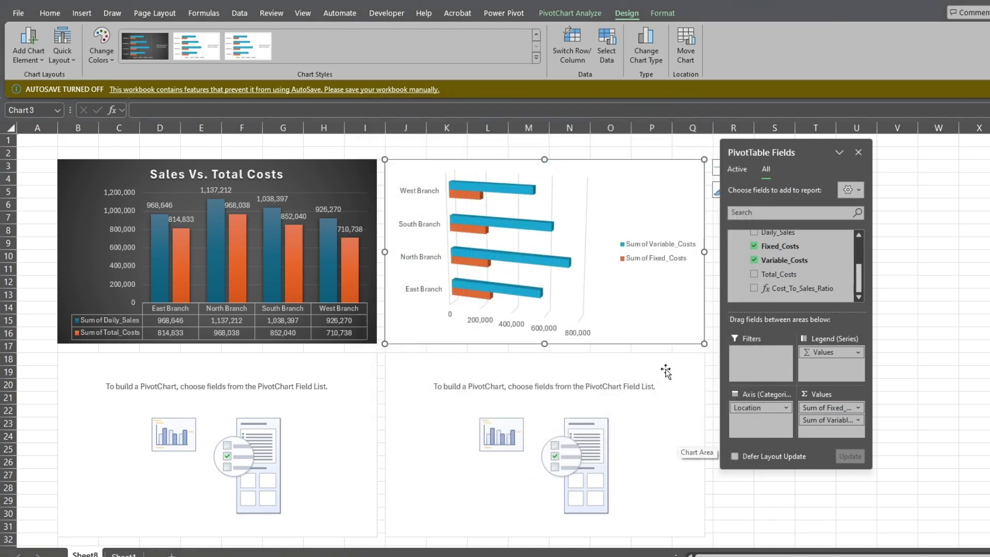
click(539, 59)
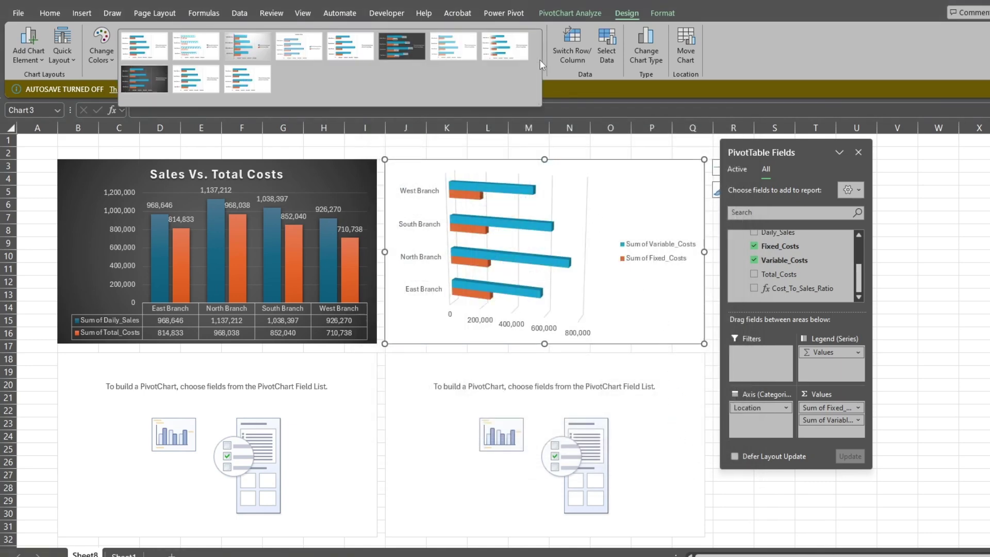
click(139, 85)
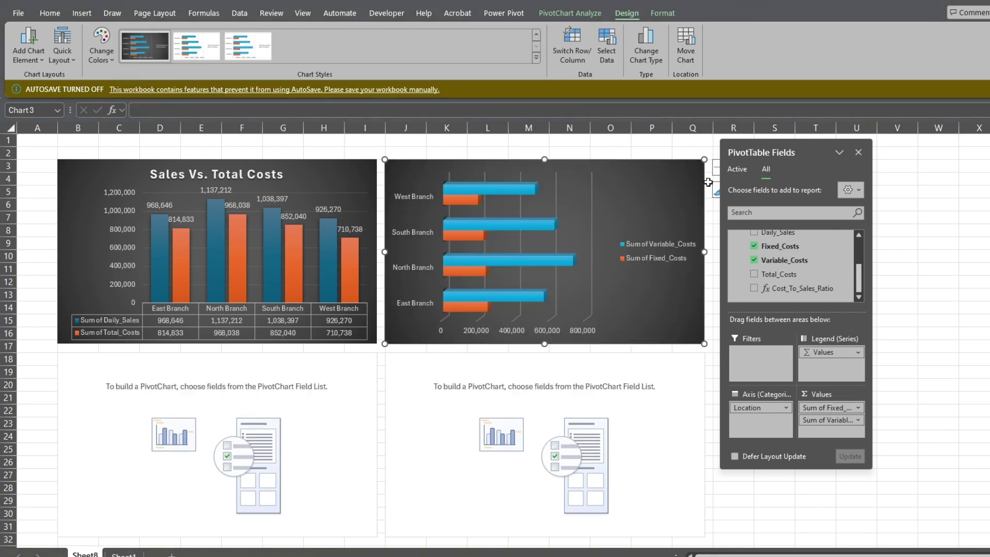
Step: Add data labels and the title 'Fixed Vs. Variable Costs' to the 3-D bar chart
drag(766, 151, 792, 149)
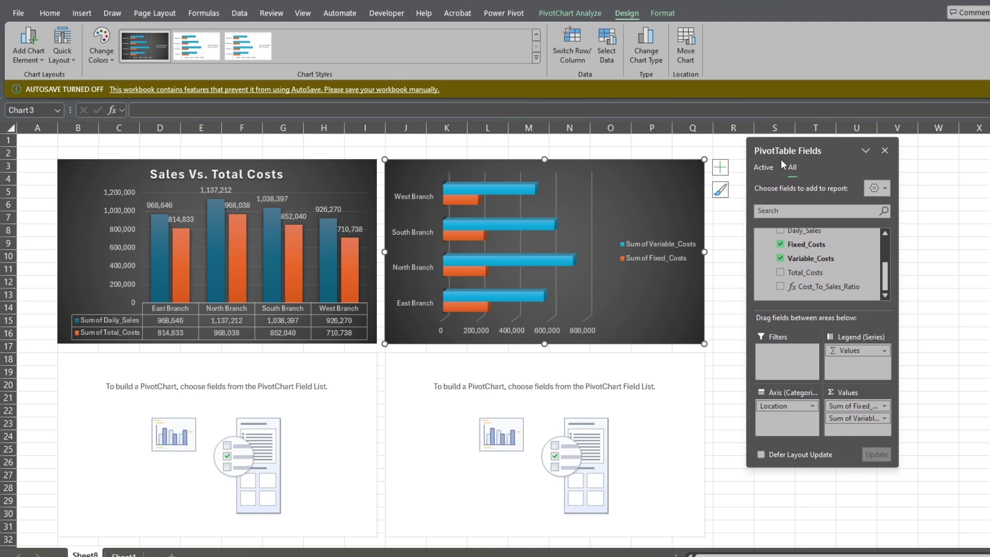
click(720, 166)
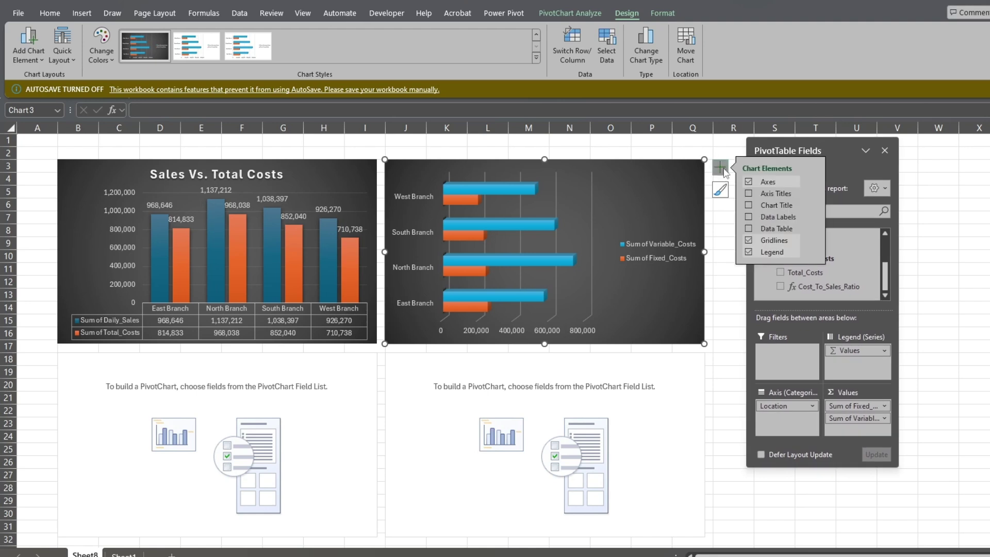
click(747, 206)
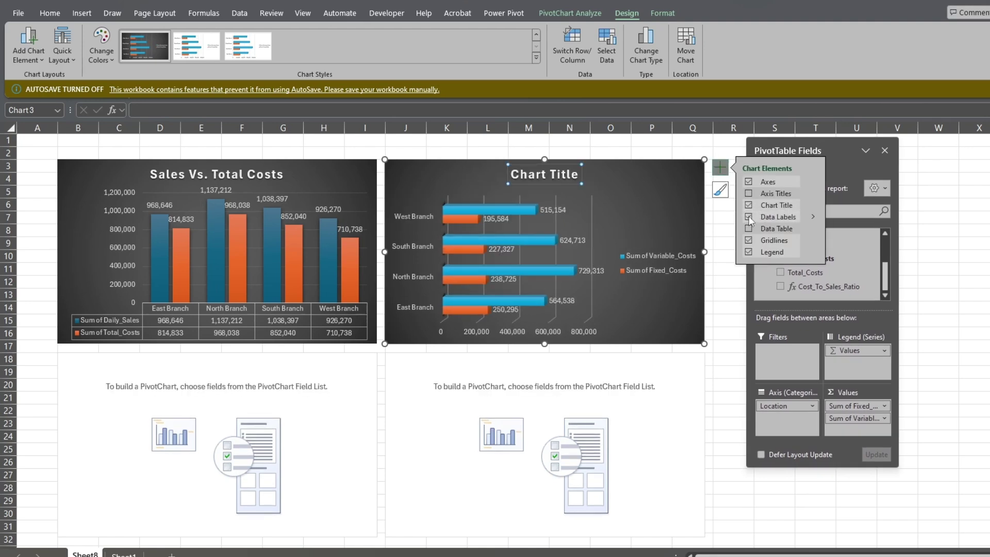
click(749, 217)
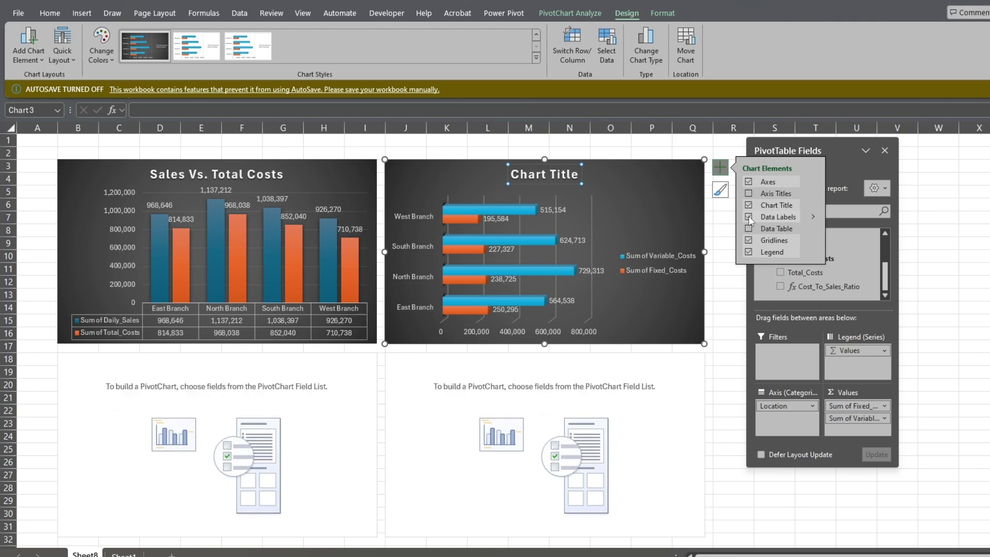
double_click(576, 174)
text(Fixed Vs. Variable Costs)
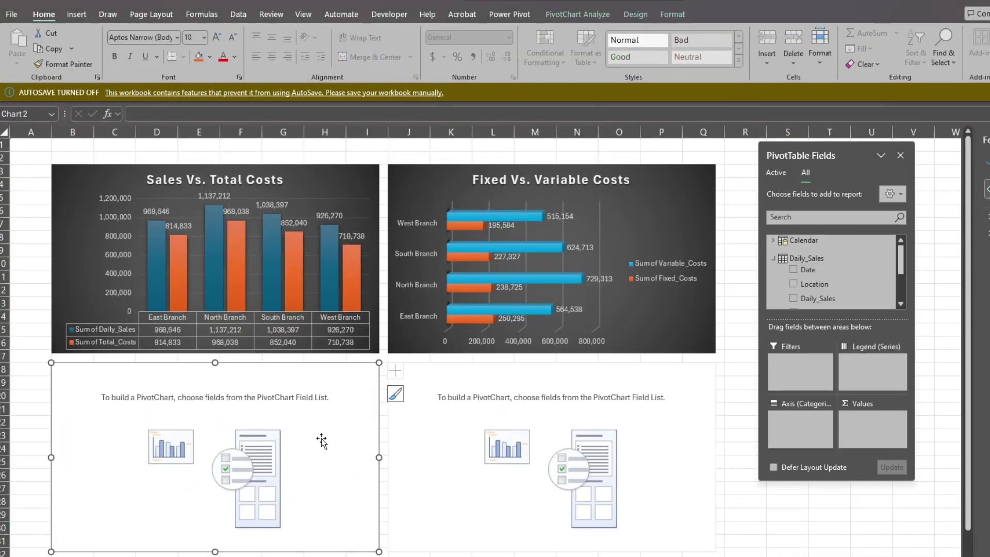
Step: Plot Cost_To_Sales_Ratio by Location on the third PivotChart and hide its field buttons
drag(826, 285, 804, 424)
scroll(898, 274, down, 3)
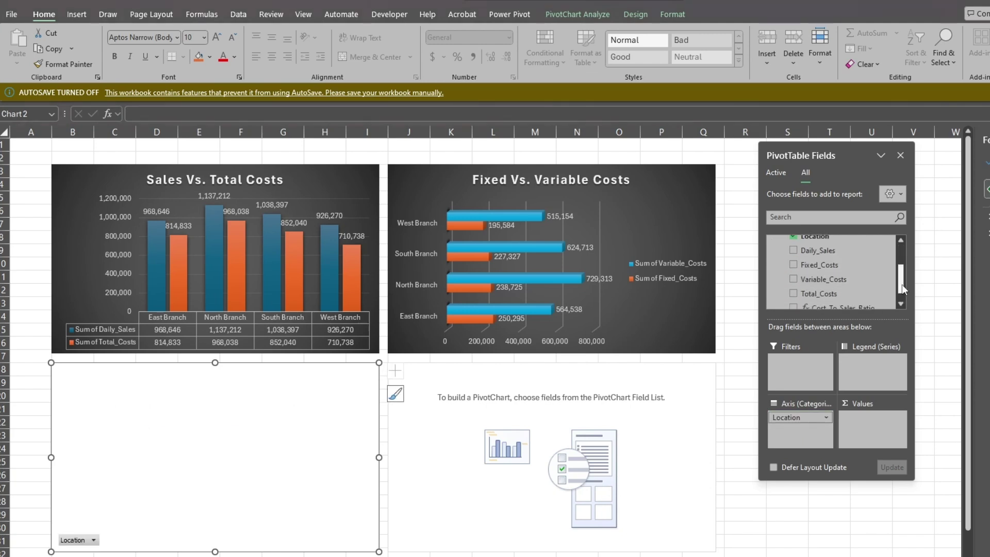
drag(884, 295, 870, 436)
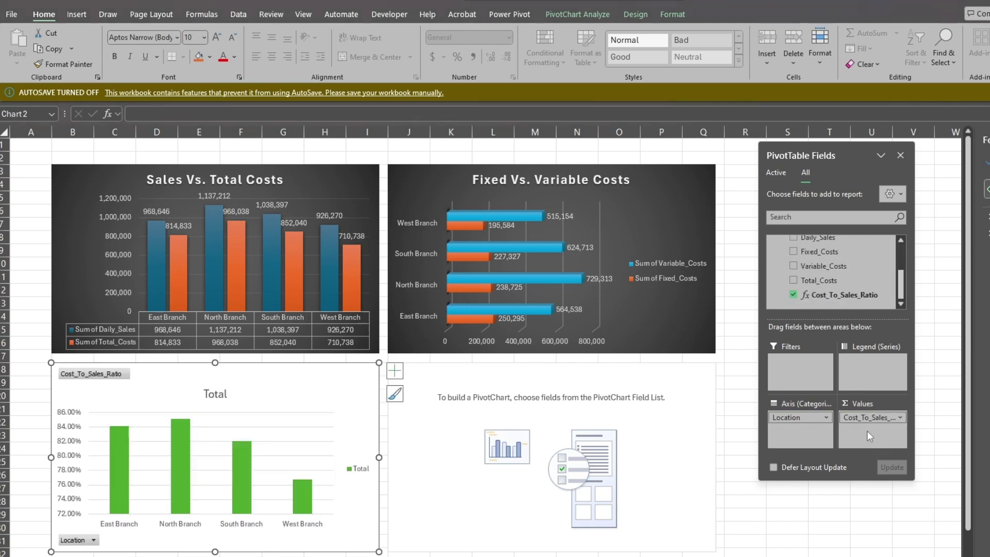
right_click(117, 375)
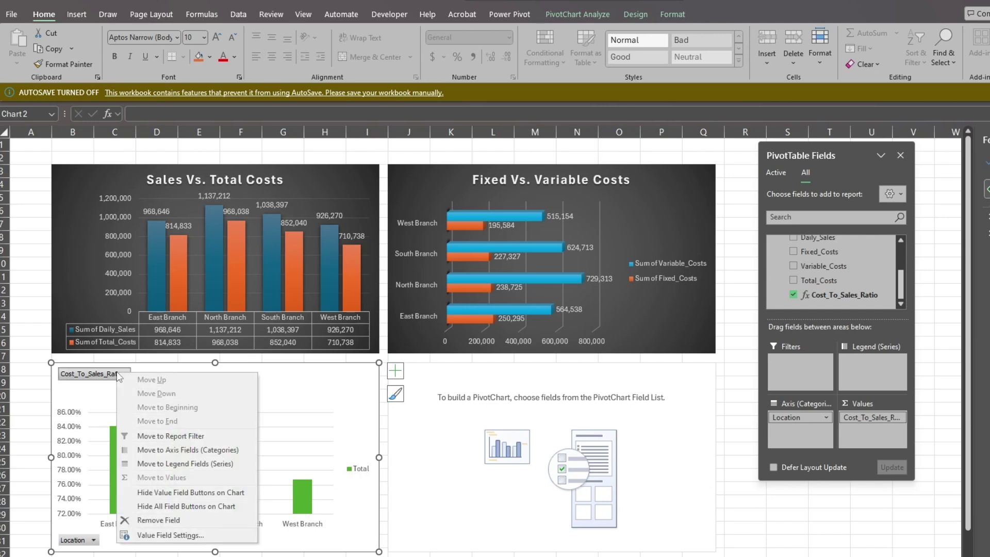
click(170, 506)
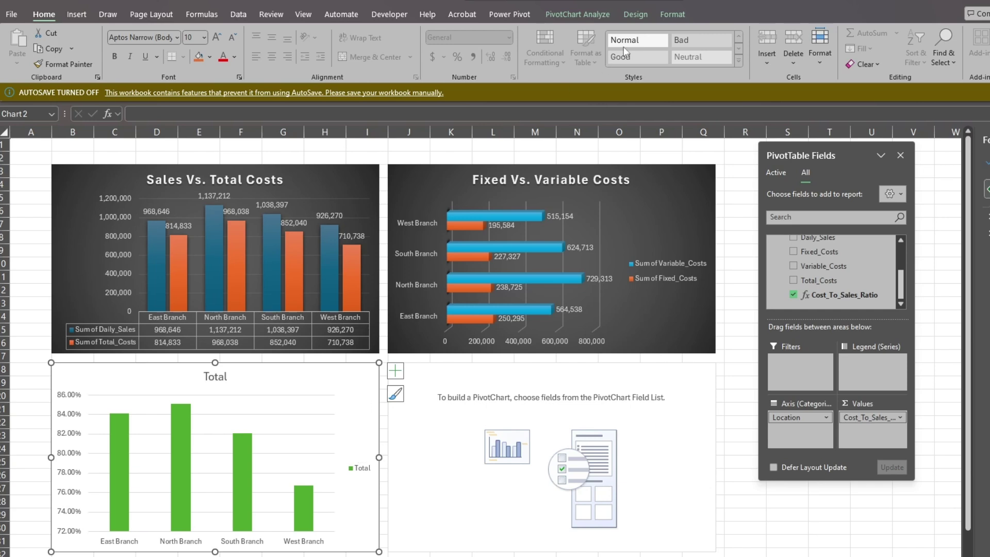
Step: Style the third chart dark, add percentage data labels and retitle it 'Cost to Sales Ratio'
click(644, 15)
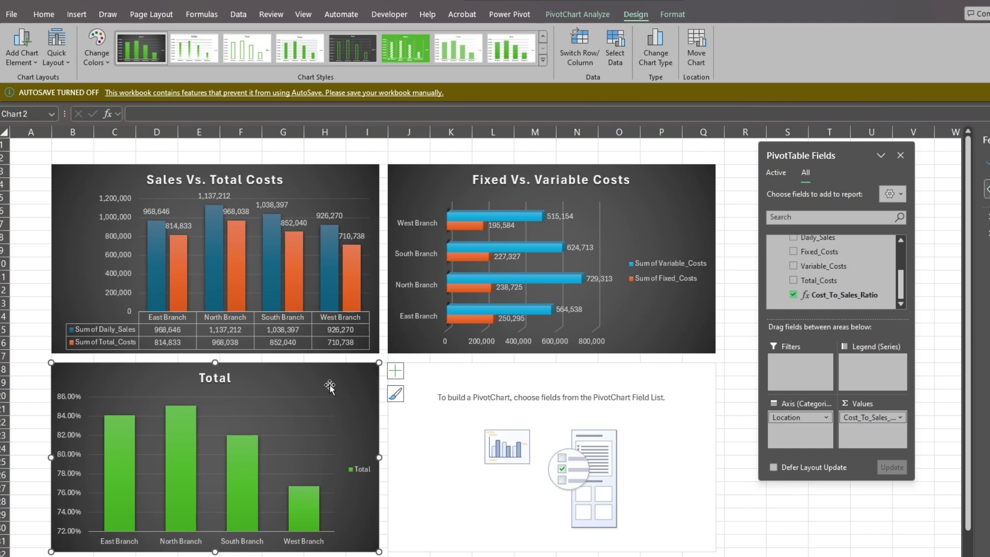
click(394, 373)
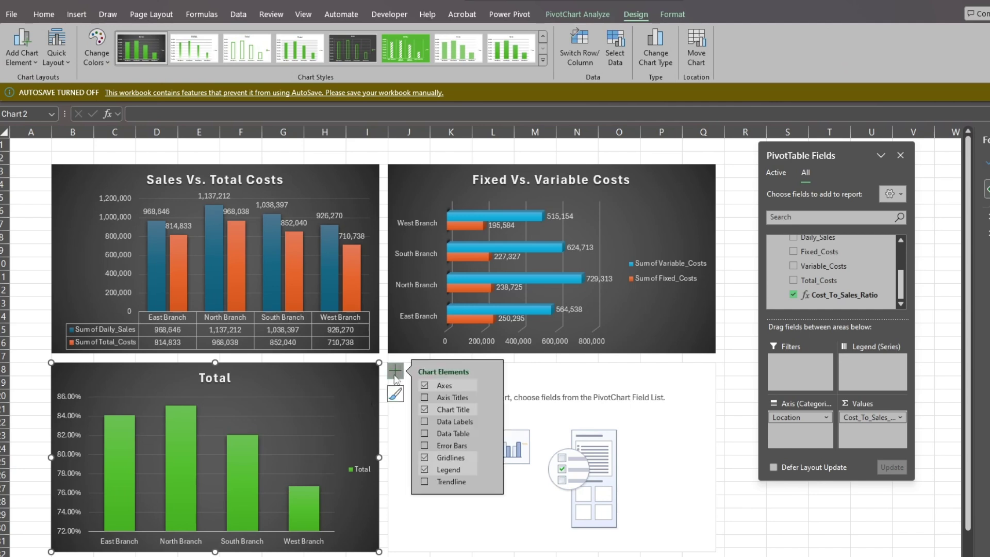
click(424, 422)
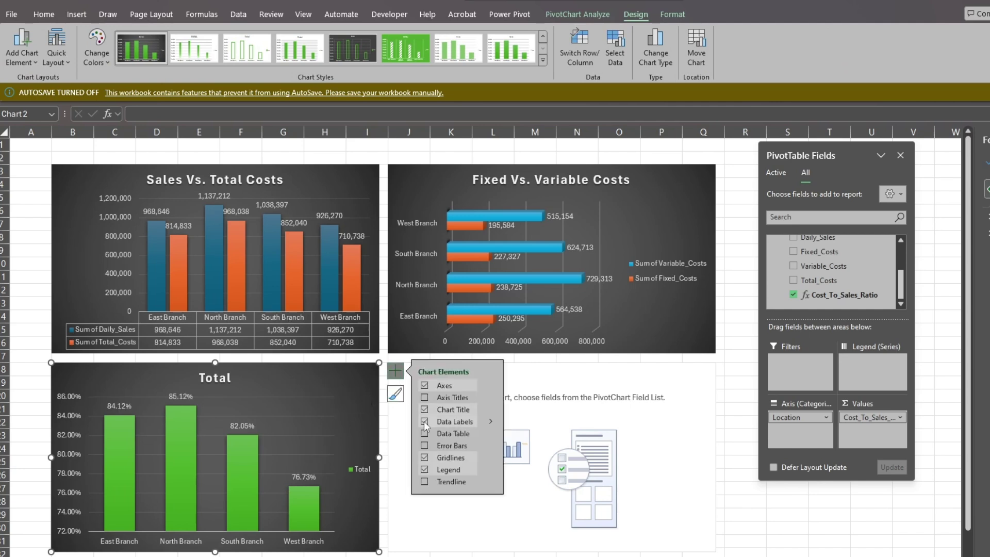
click(220, 380)
double_click(221, 380)
text(Cost to Sal)
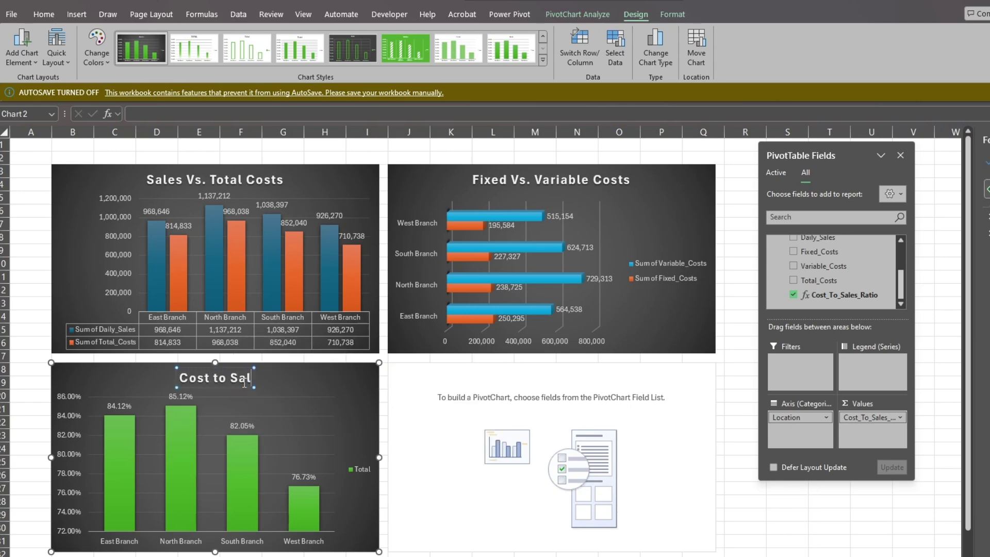
text(es Ratio)
click(334, 406)
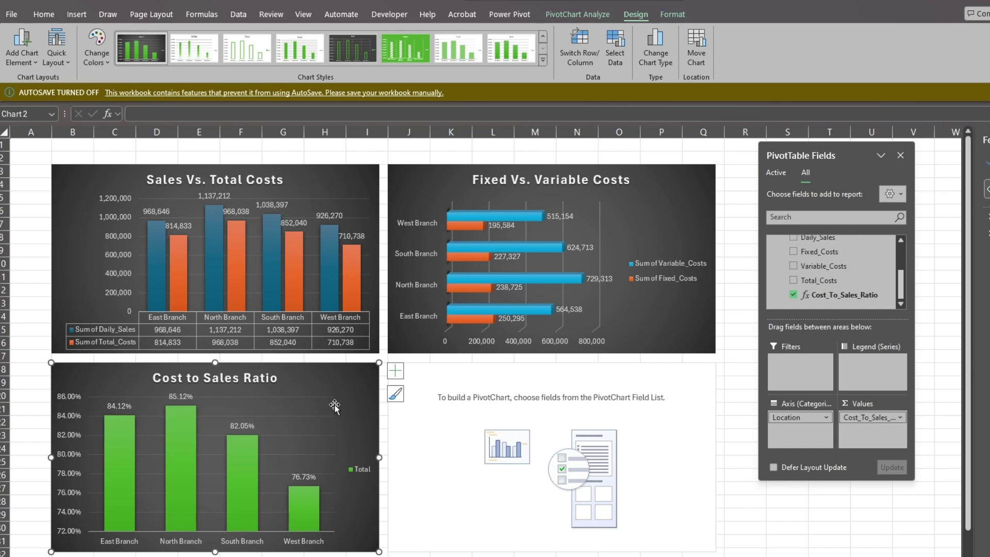
click(396, 394)
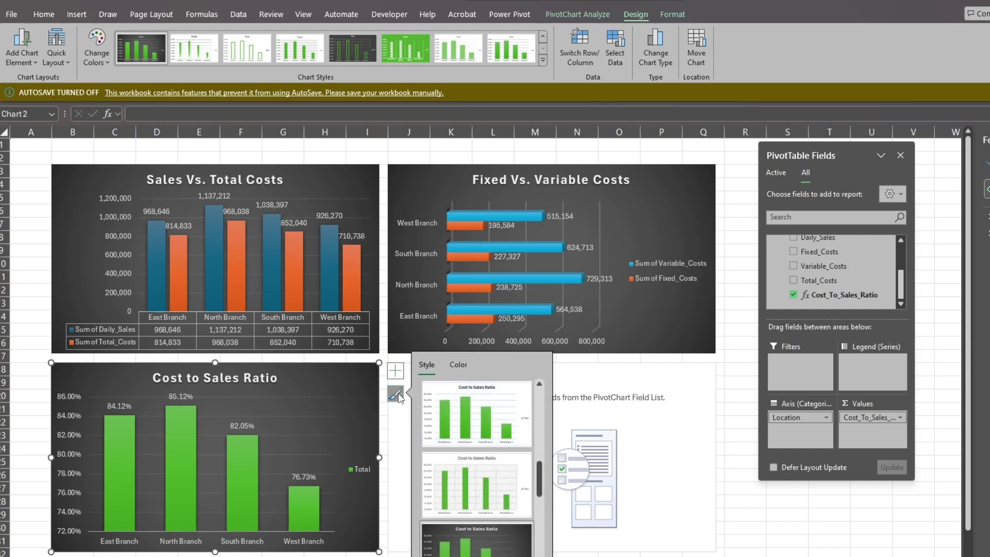
click(456, 367)
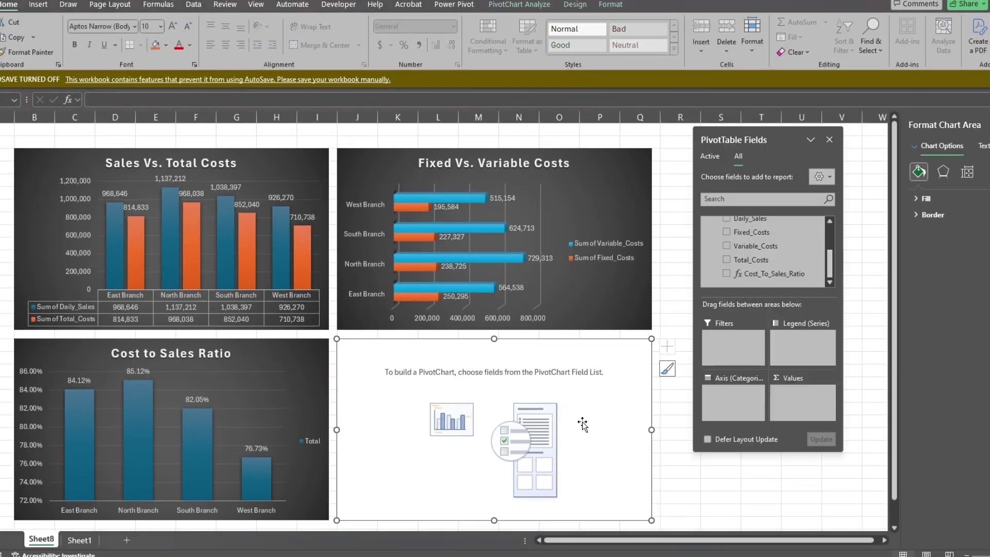
Step: Chart Total_Costs by Location on the fourth PivotChart
scroll(752, 247, up, 3)
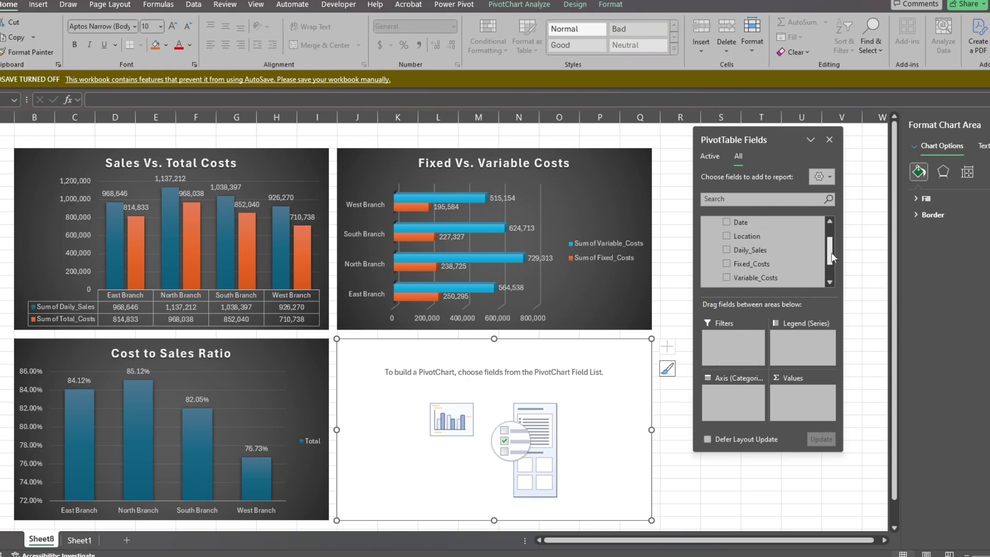
drag(746, 236, 742, 405)
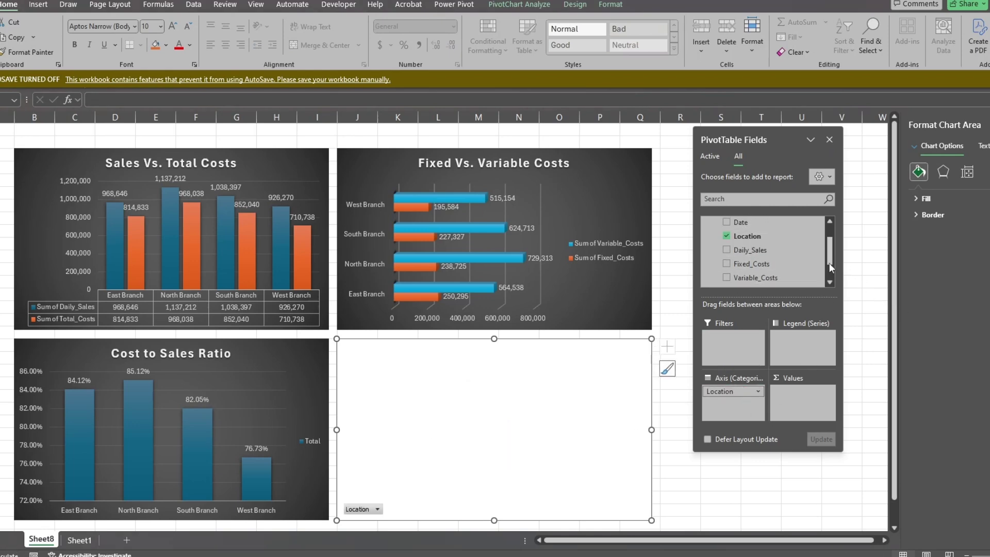
scroll(834, 274, down, 3)
drag(758, 260, 800, 403)
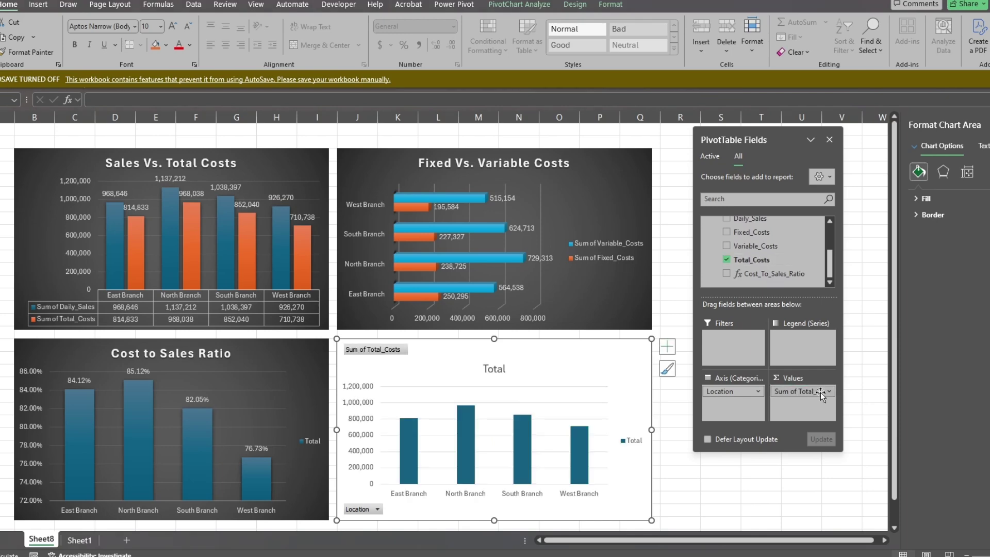
Step: Show Total_Costs as % of Grand Total and hide the chart's field buttons
click(822, 392)
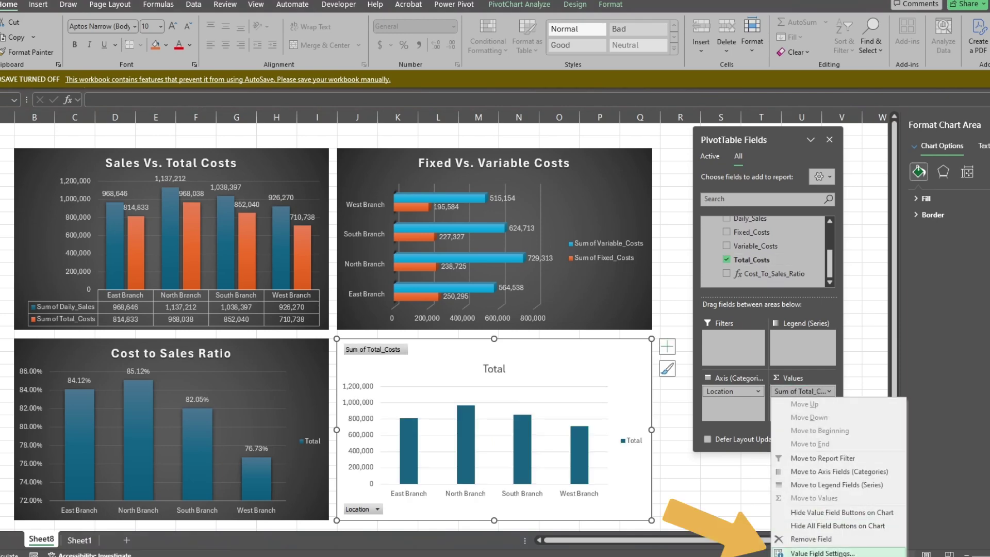
click(820, 552)
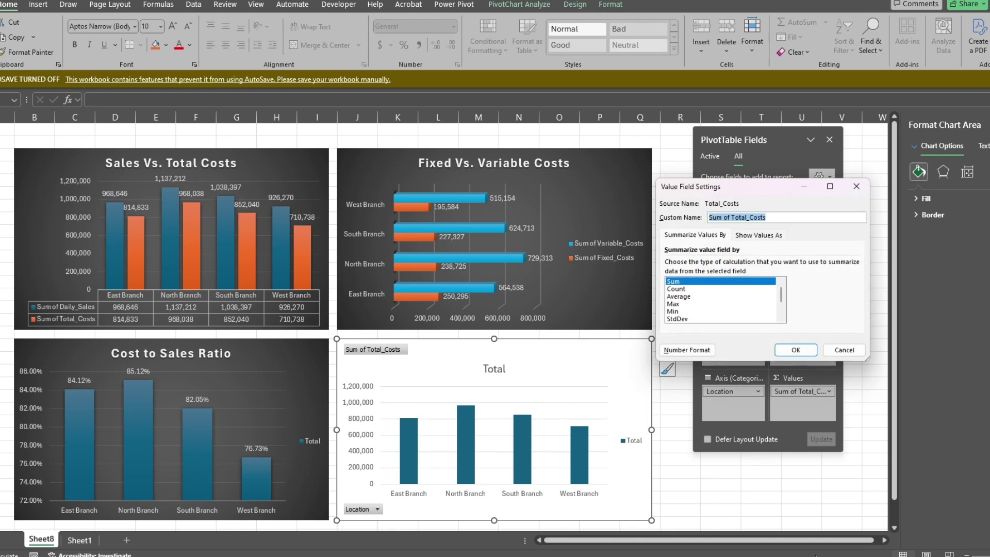
click(758, 235)
click(707, 265)
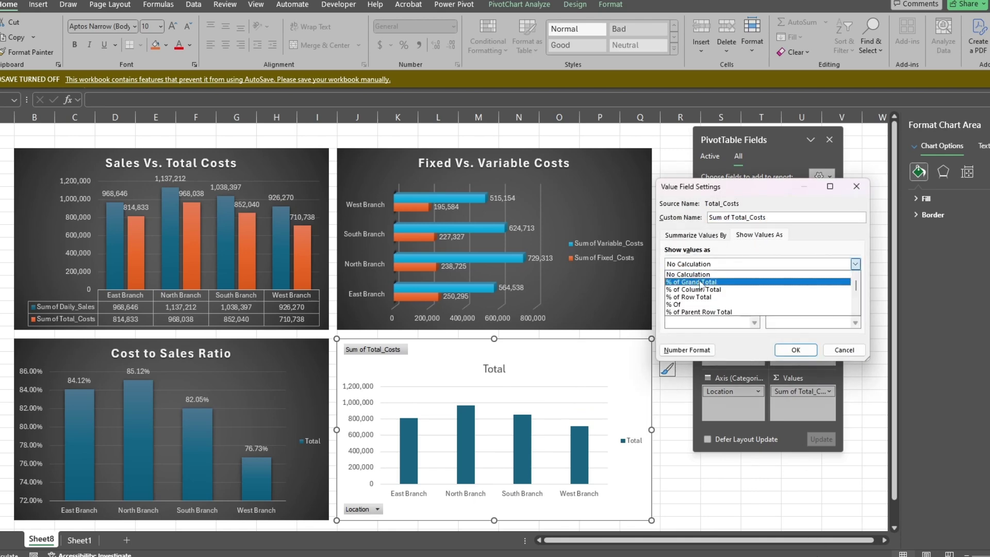
click(701, 283)
click(804, 352)
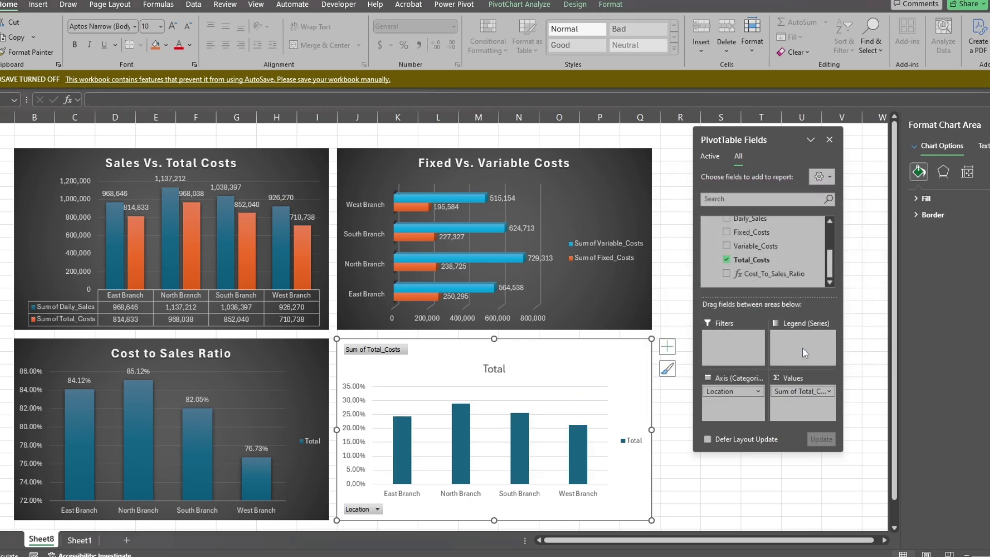
right_click(389, 349)
click(428, 475)
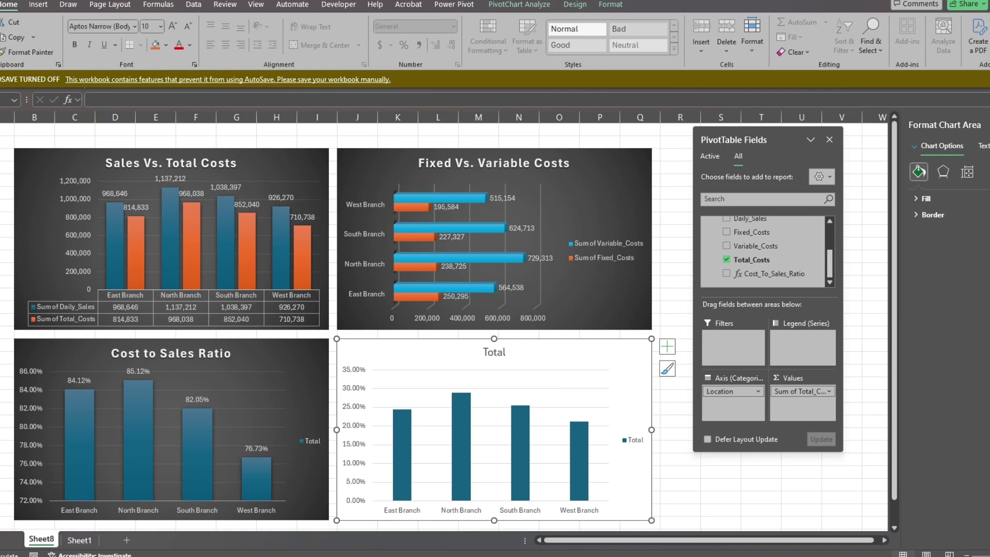
Step: Convert the fourth chart to a 3-D Pie with a dark chart style
click(574, 5)
click(598, 44)
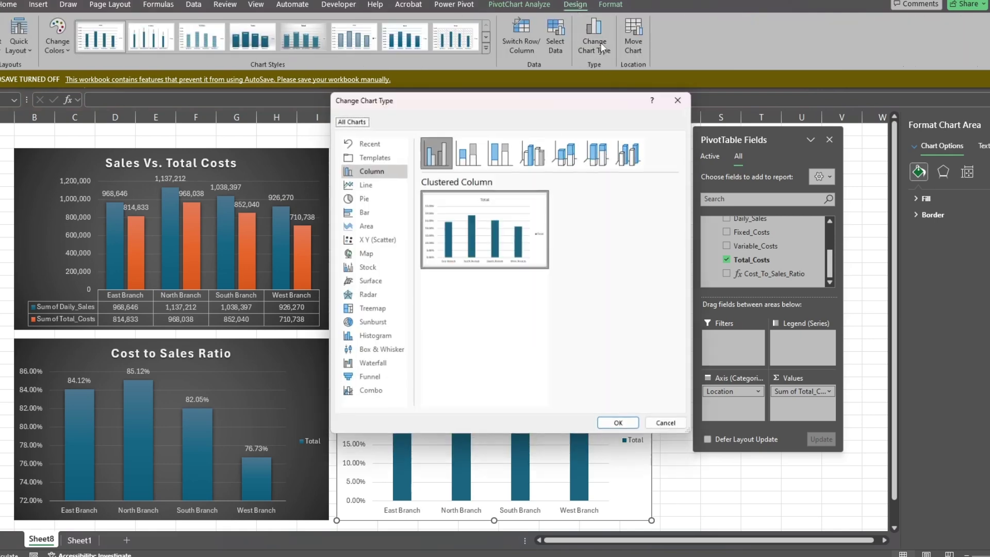
click(367, 199)
click(461, 157)
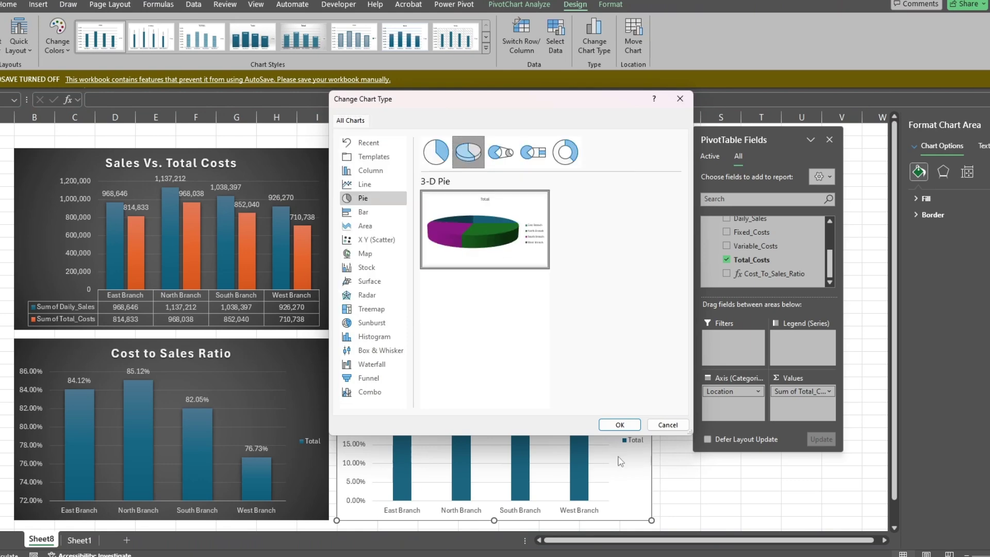
click(621, 425)
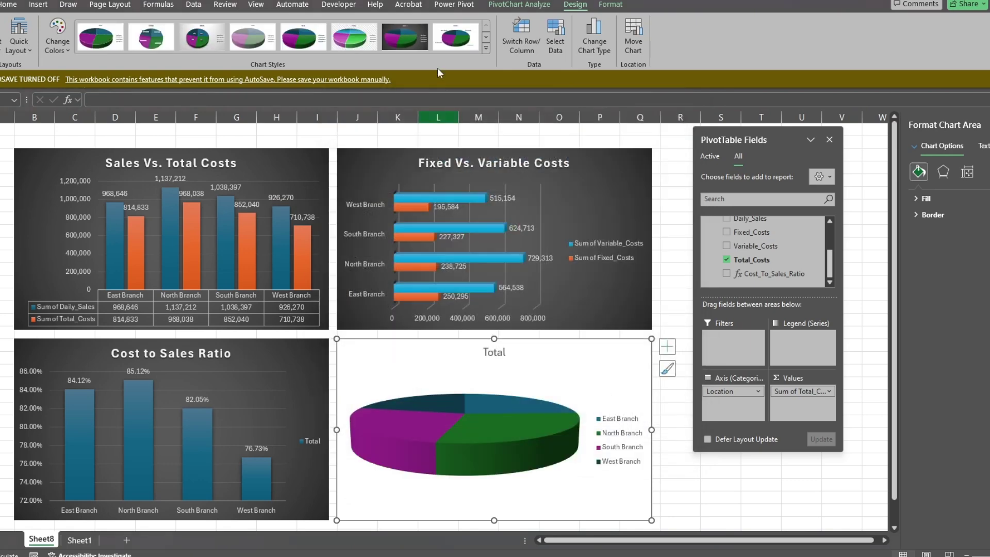
click(415, 37)
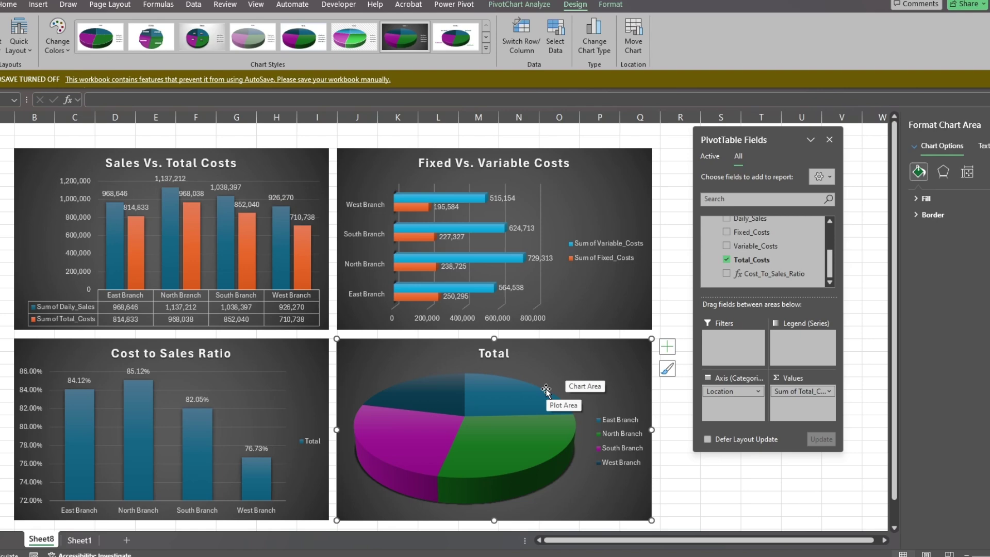
Step: Add percentage data labels and a Colorful multicolour slice palette, then select the title for editing
click(665, 349)
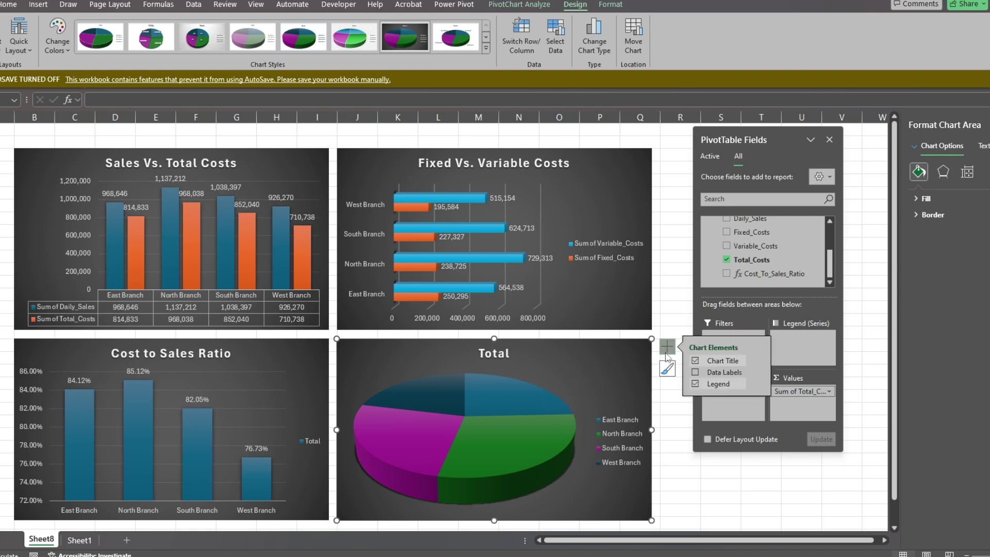
click(695, 372)
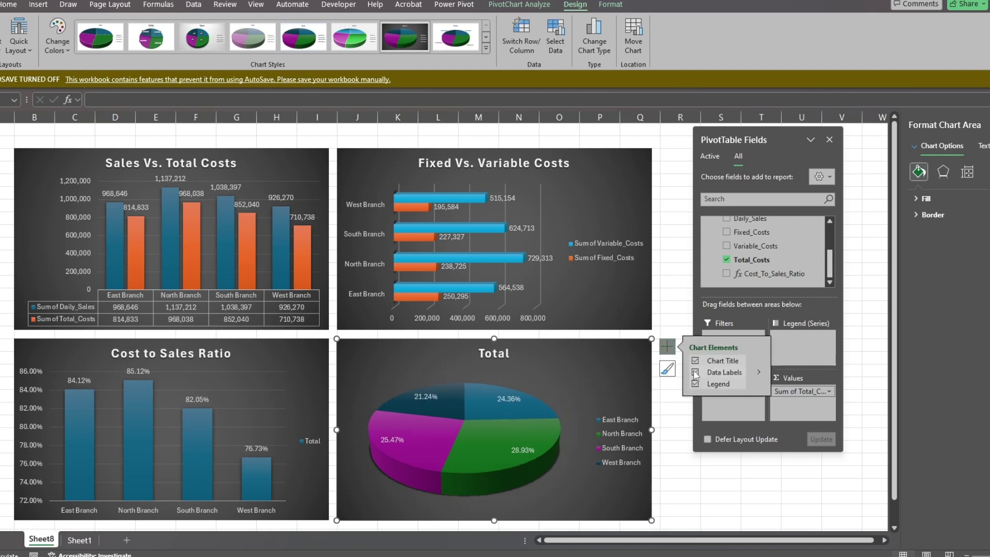
click(666, 370)
click(731, 340)
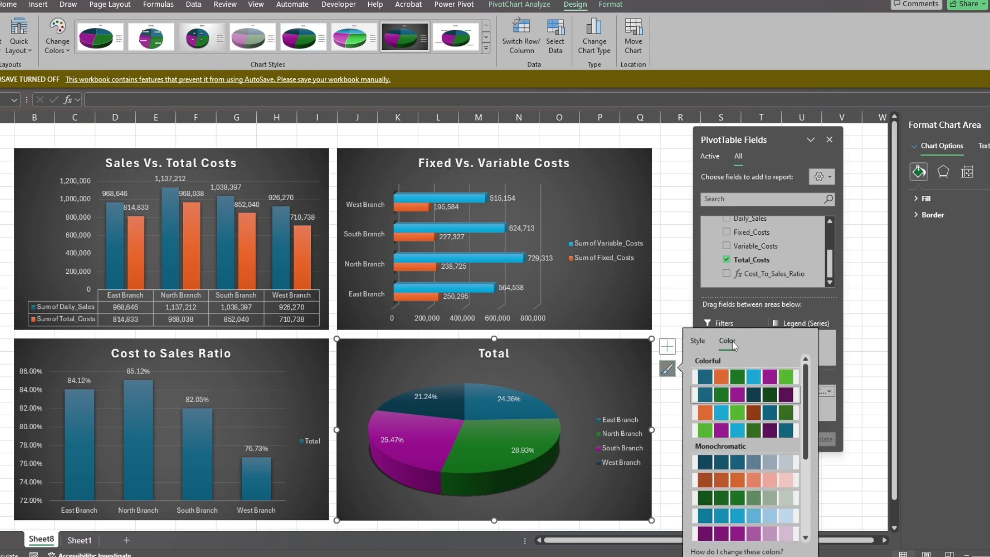
click(733, 377)
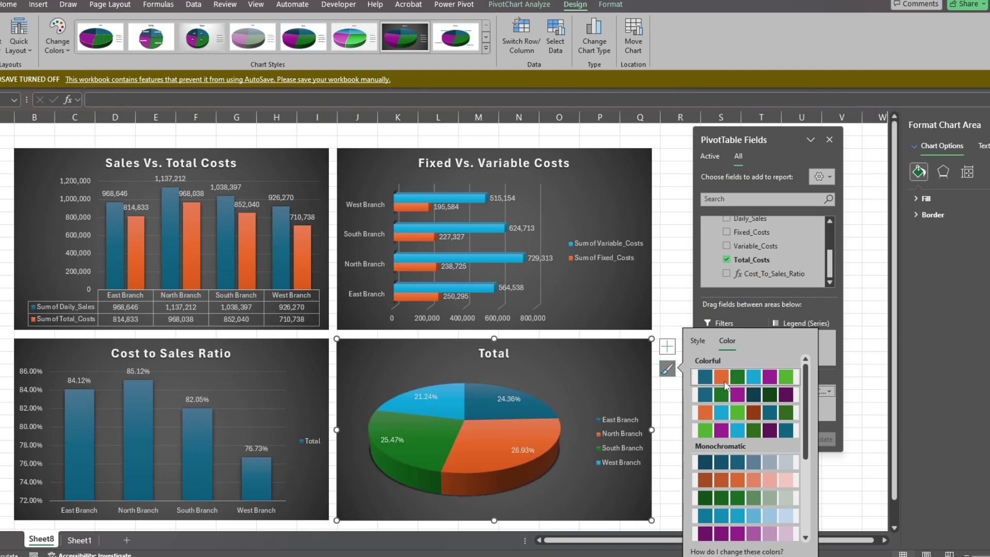
click(489, 352)
Step: Finish retitling the pie chart 'Total Costs'
text(Costs)
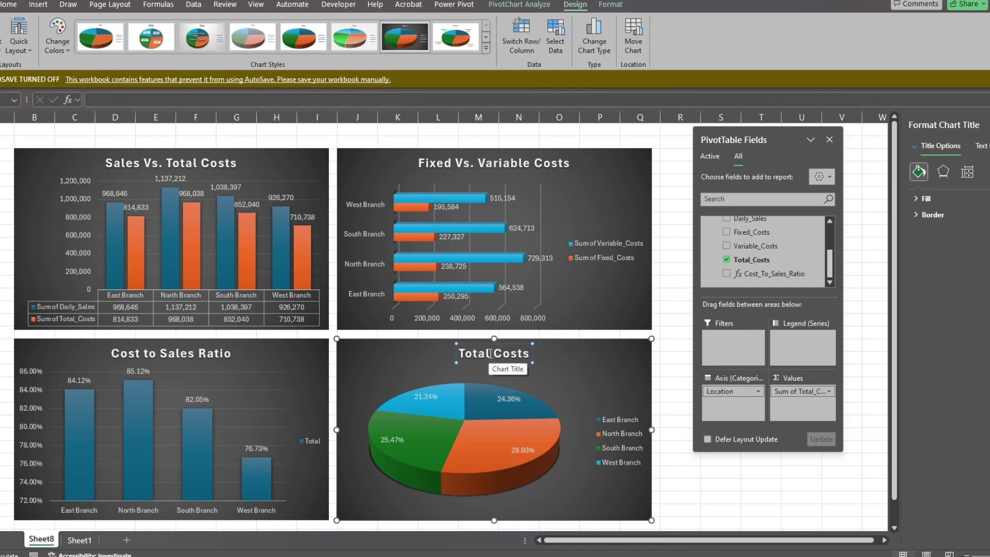
click(681, 395)
click(801, 307)
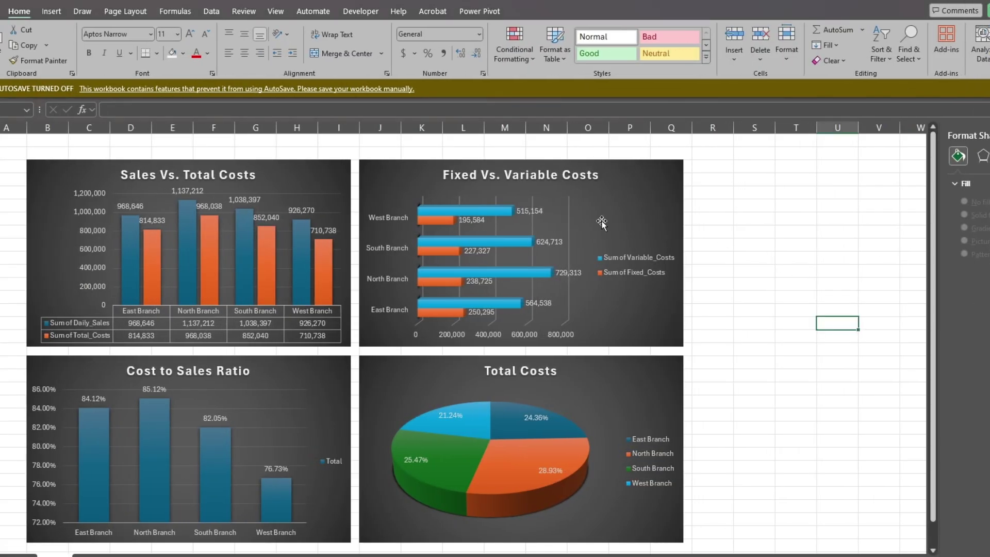
Step: Start a slicer on the Sales Vs. Total Costs chart using the Calendar MMM-YYYY field
click(320, 172)
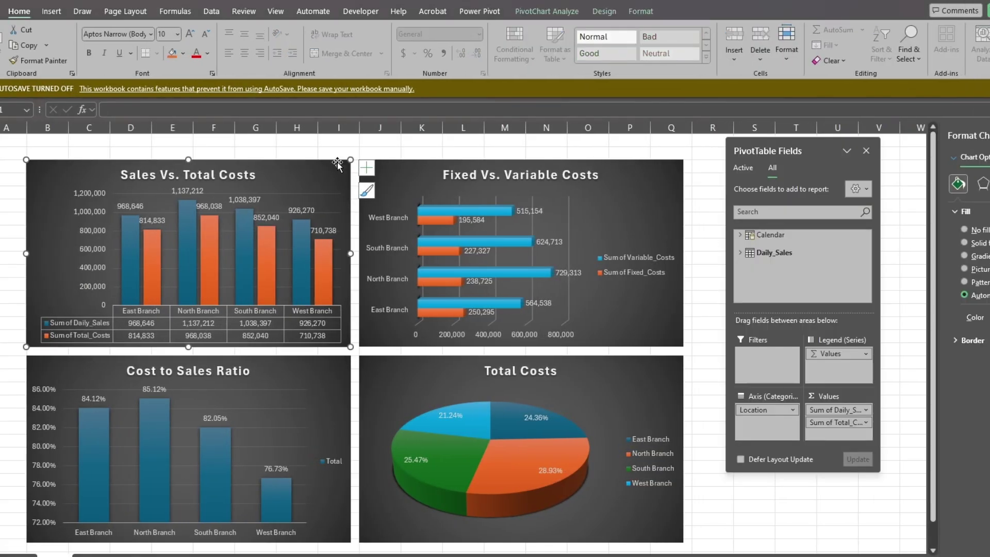
click(554, 12)
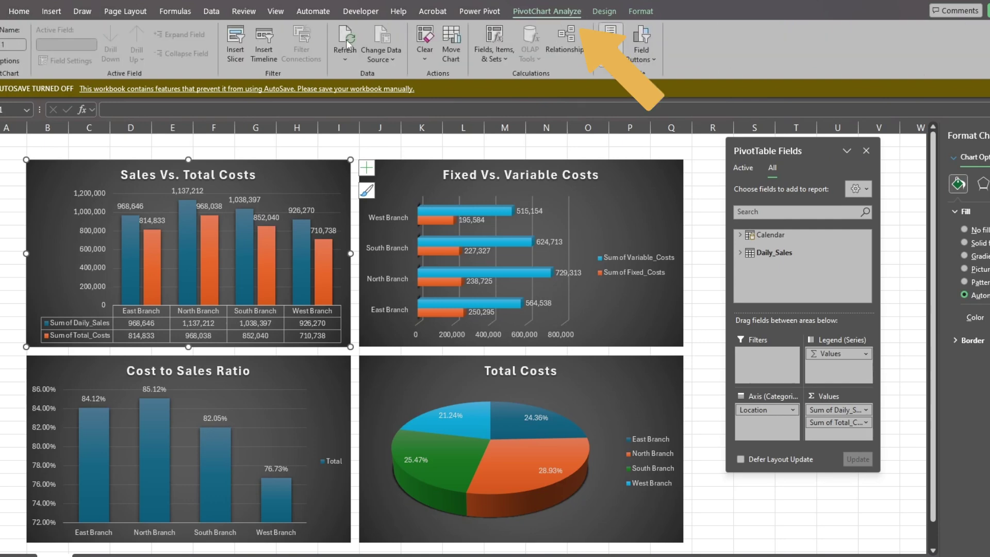
click(227, 46)
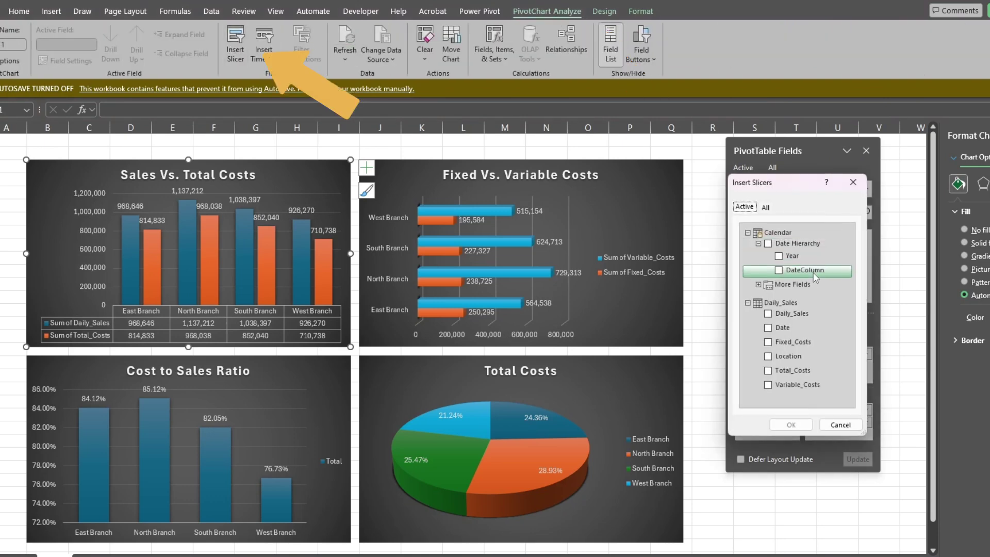
click(765, 207)
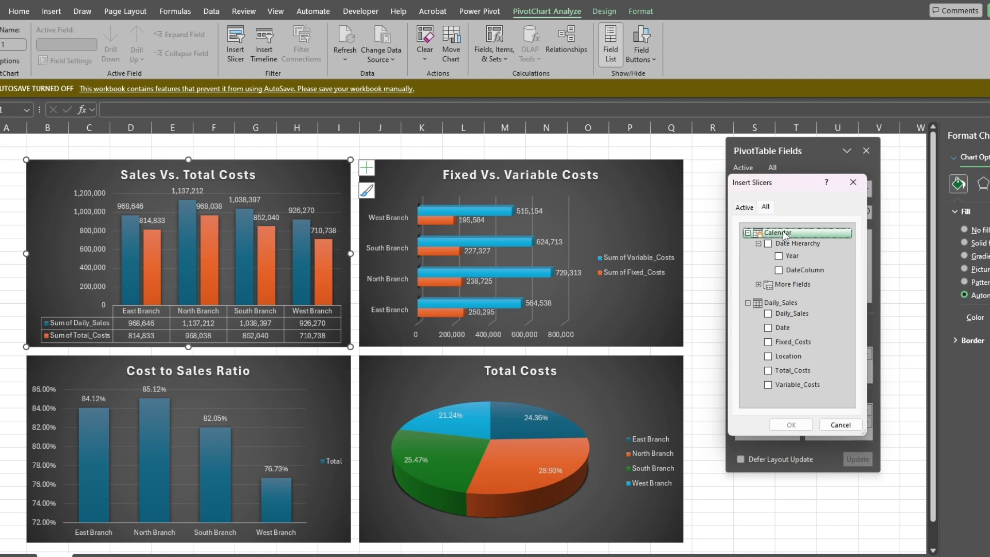
click(758, 285)
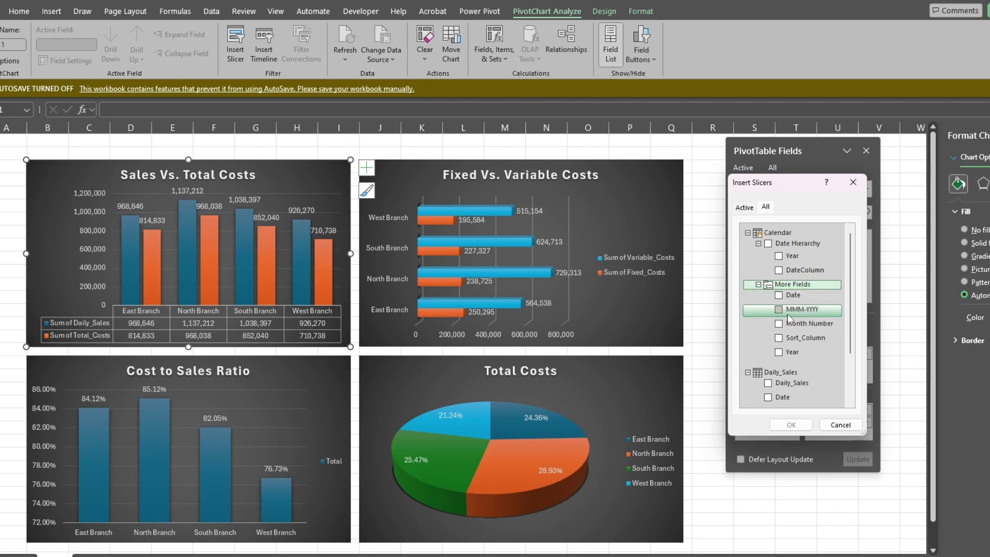
click(779, 309)
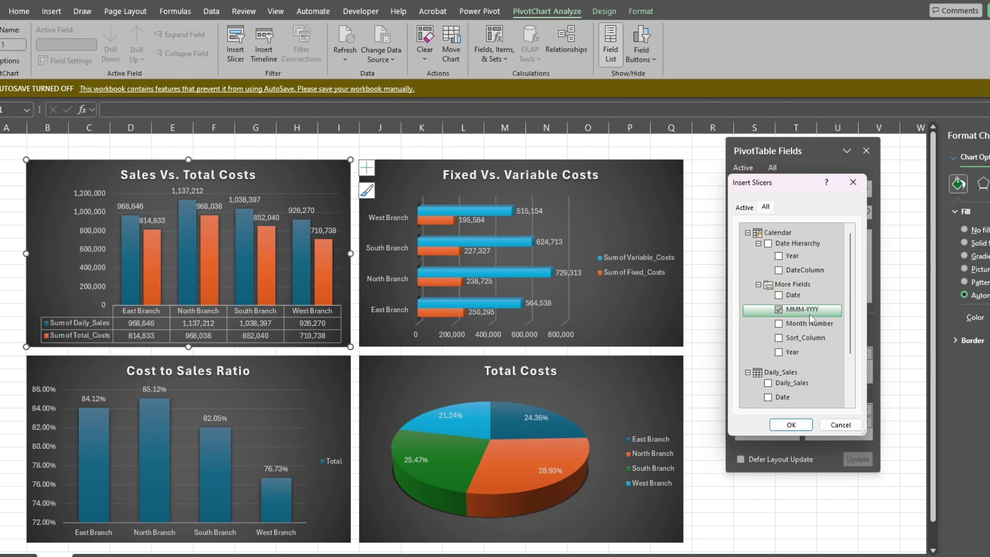
Step: Create the MMM-YYYY slicer, place it right of the charts, shorten it, and select Jan-2024
click(792, 426)
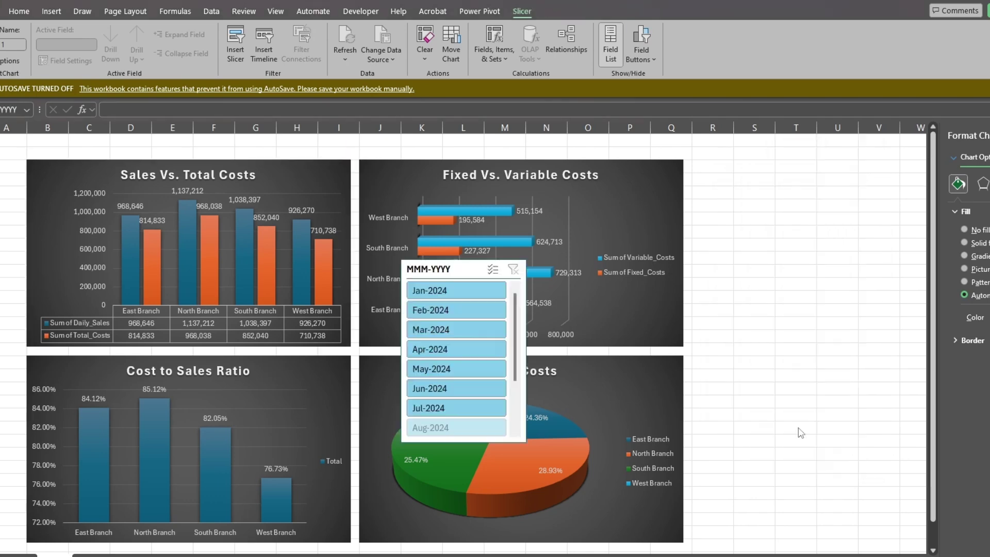
drag(446, 273, 787, 216)
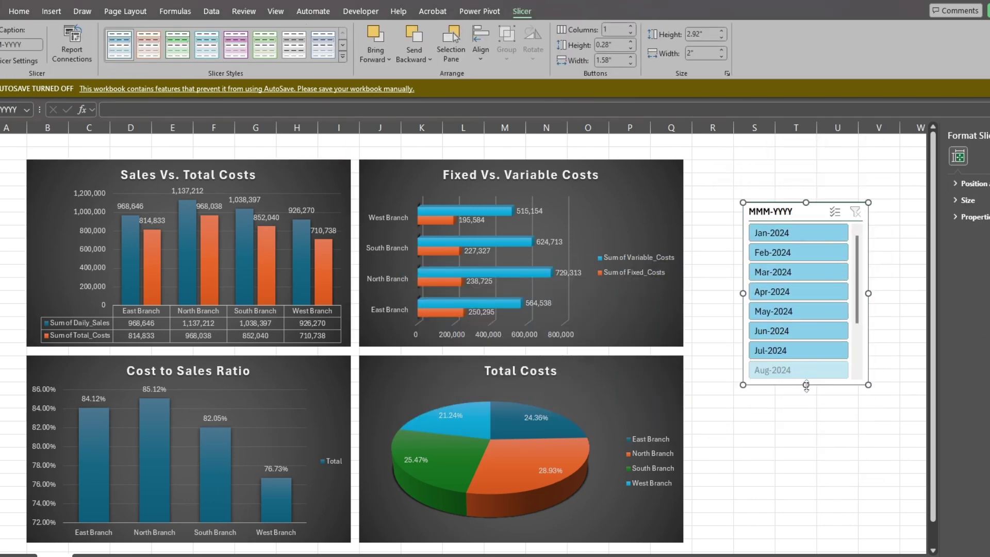
drag(806, 386, 807, 360)
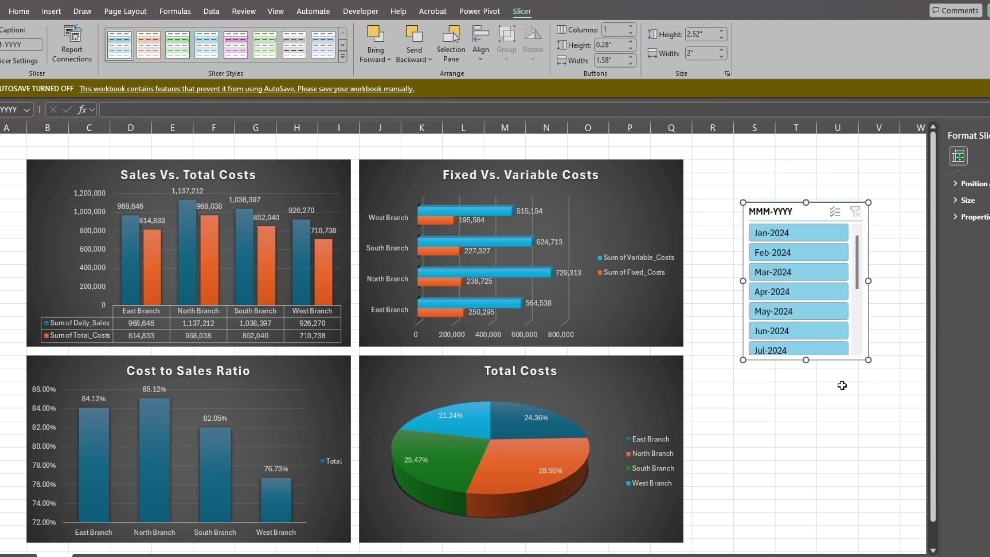
click(802, 241)
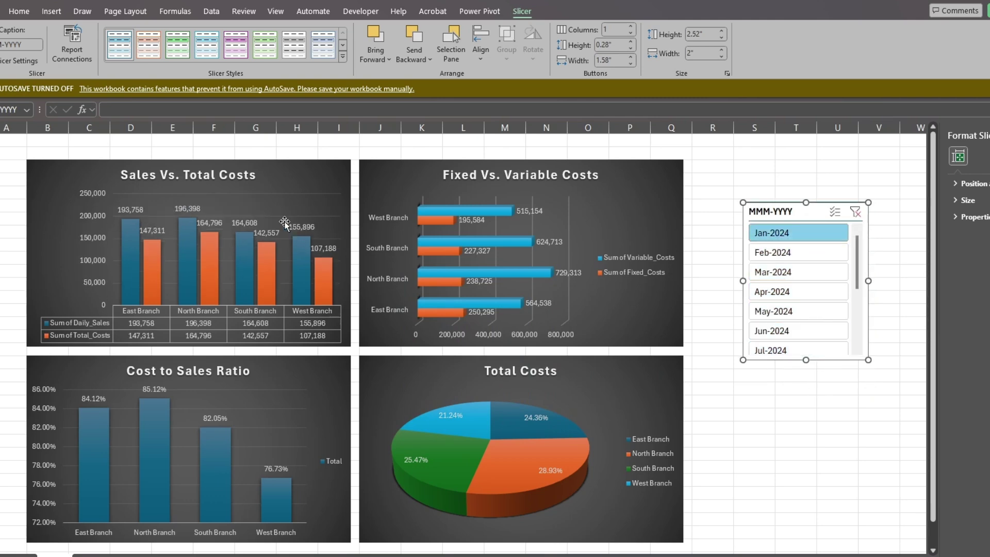
Step: Connect the slicer to Charts 2, 3 and 4 so it drives all four charts
right_click(806, 215)
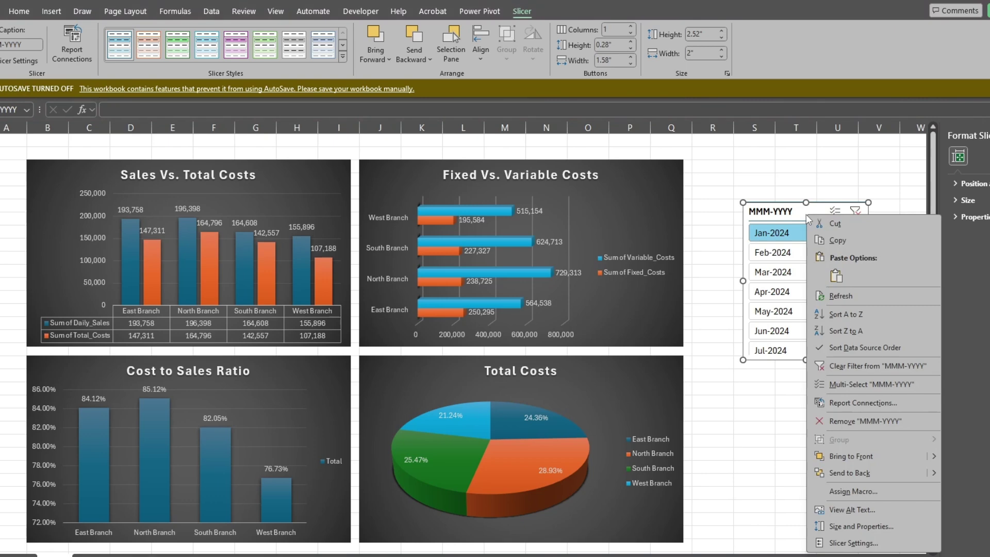
click(851, 402)
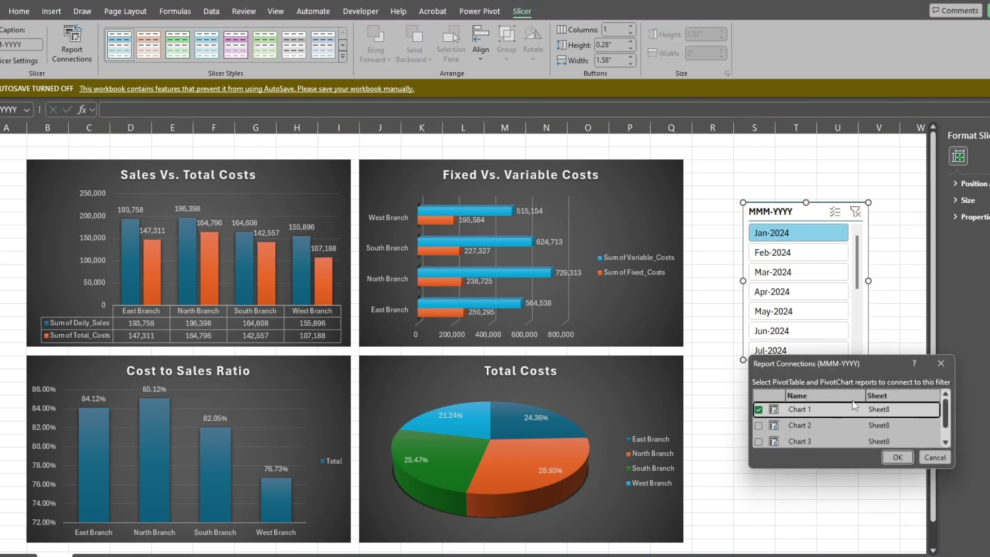
drag(845, 351, 845, 296)
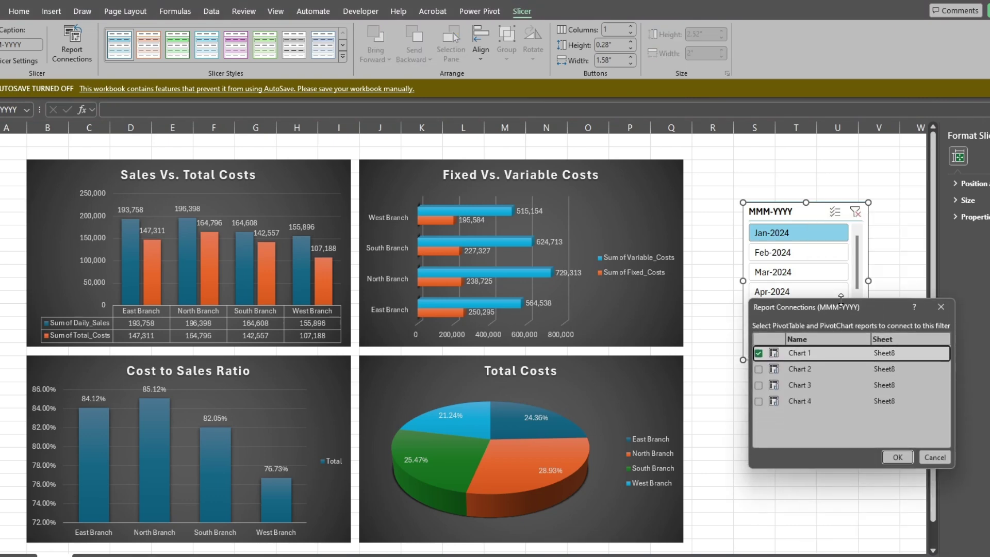
click(758, 368)
click(758, 384)
click(759, 400)
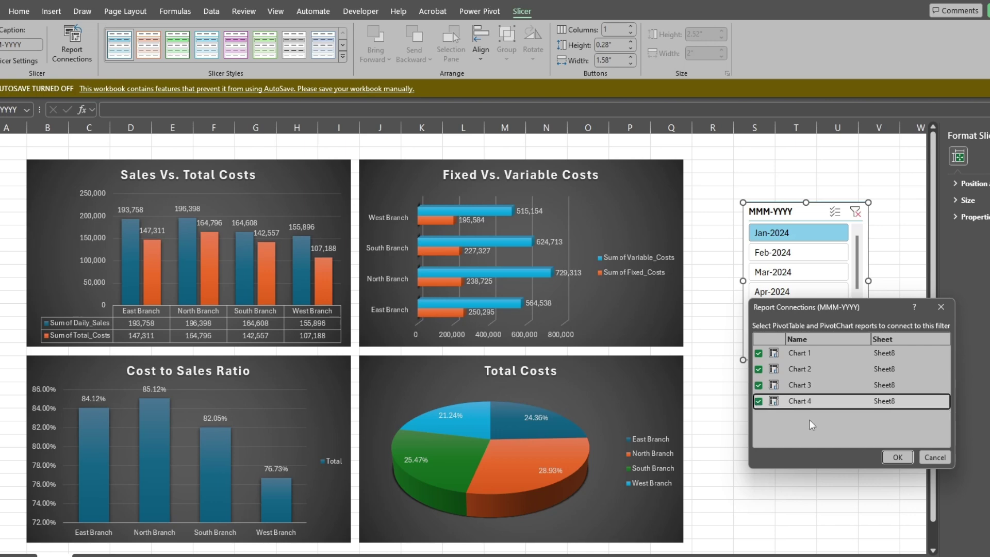
click(897, 456)
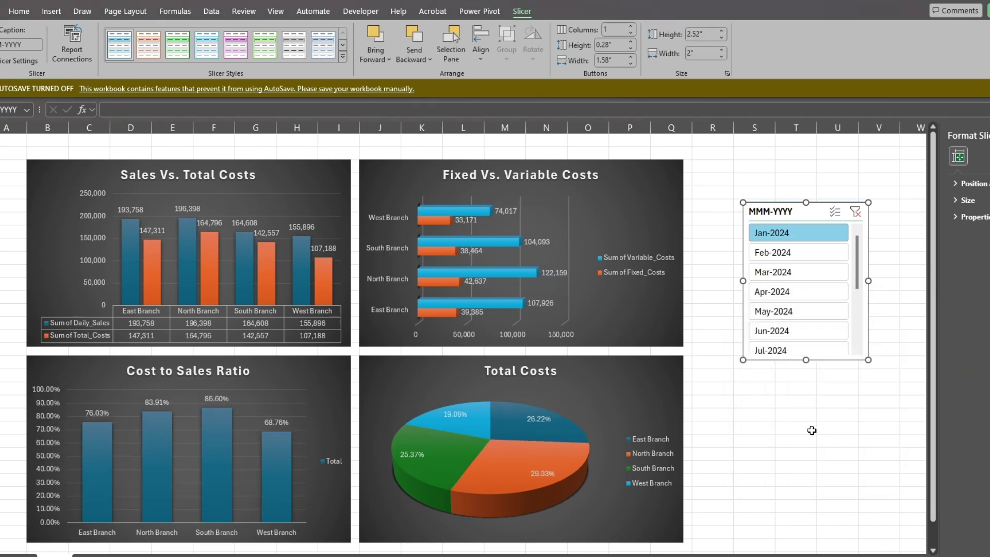
Step: After trying Feb-2024 and clearing the filter, select Jan-2024, Feb-2024 and Mar-2024 together in the slicer
click(811, 258)
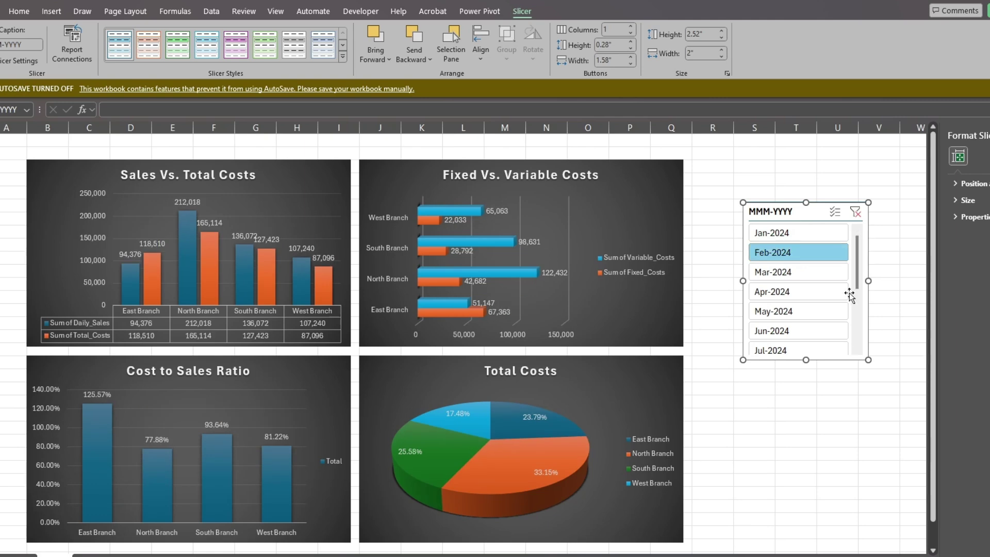
click(855, 211)
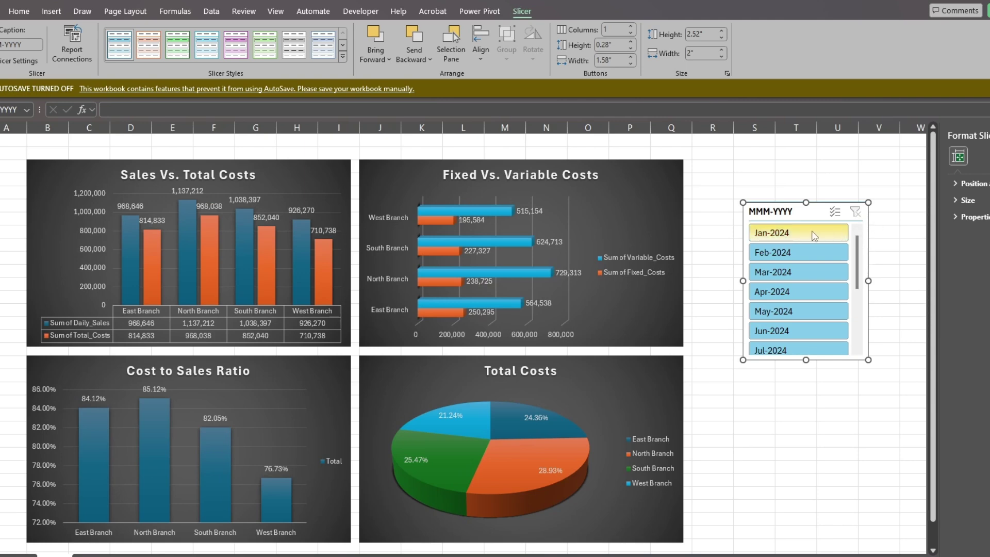
click(836, 237)
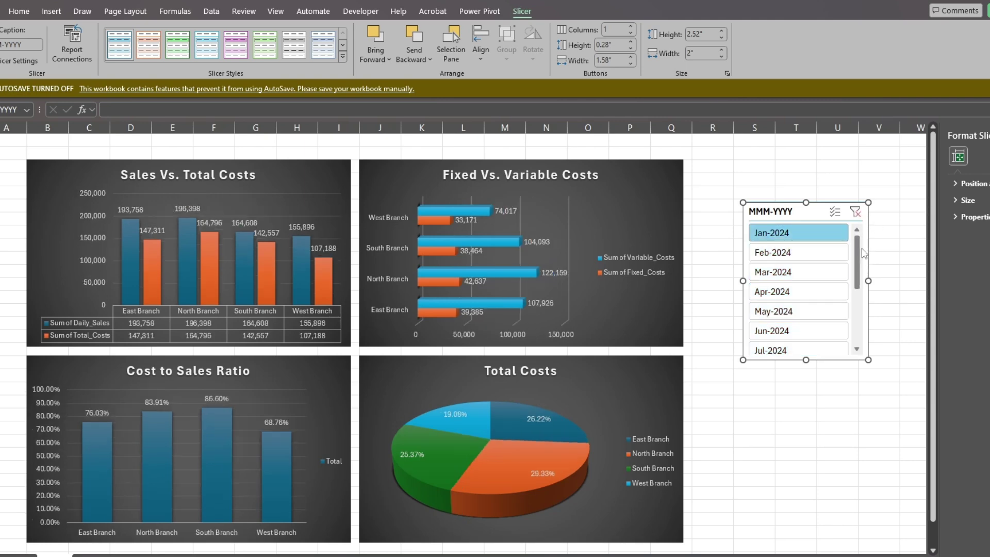
ctrl+click(812, 253)
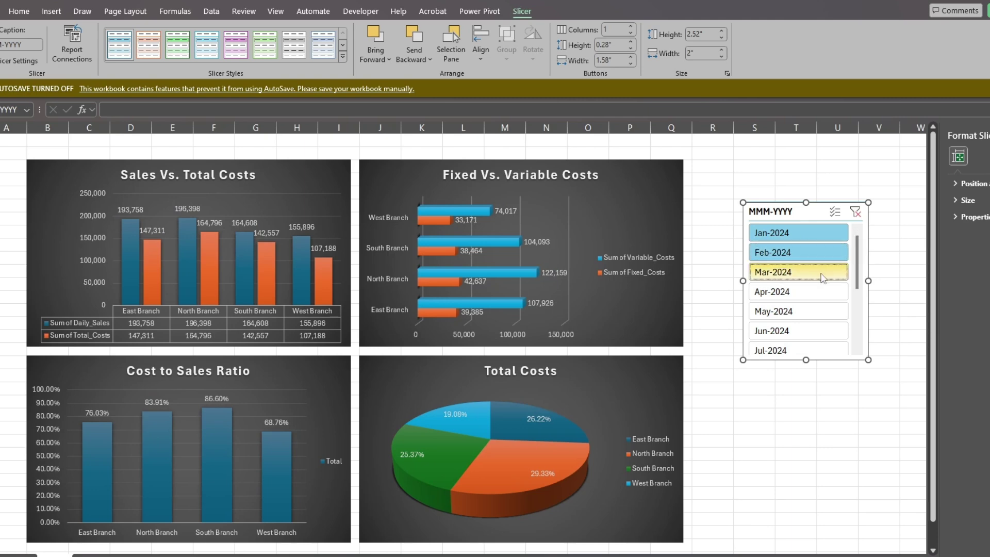
ctrl+click(815, 272)
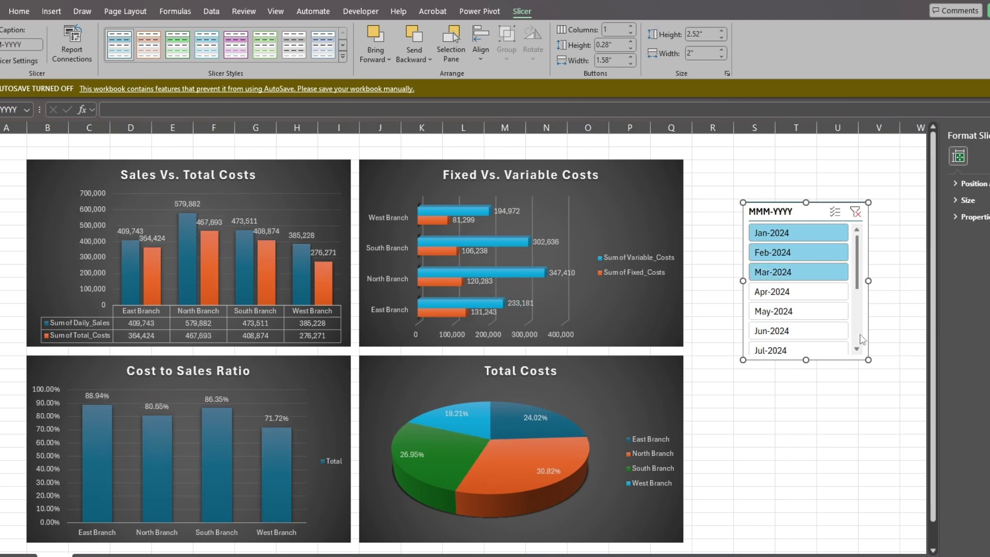